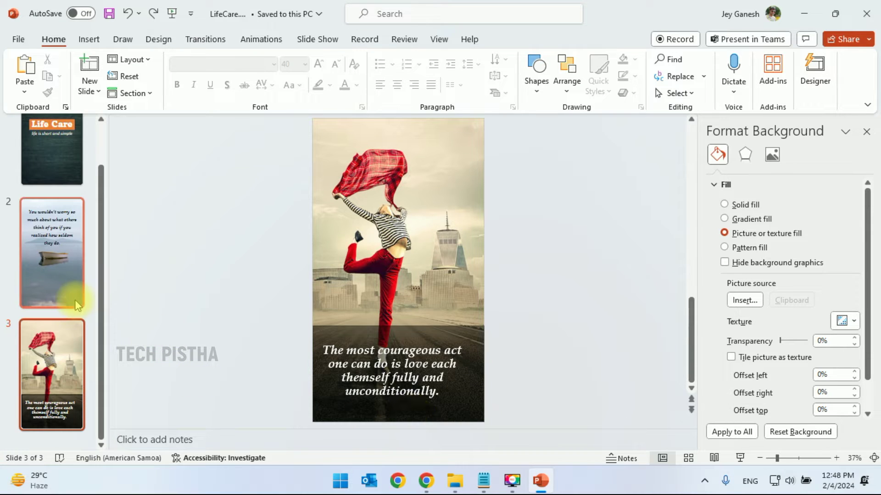
# Step: Add slide 4 after slide 3 with the bg-03.jpg man-in-suit photo as its background
pyautogui.click(62, 354)
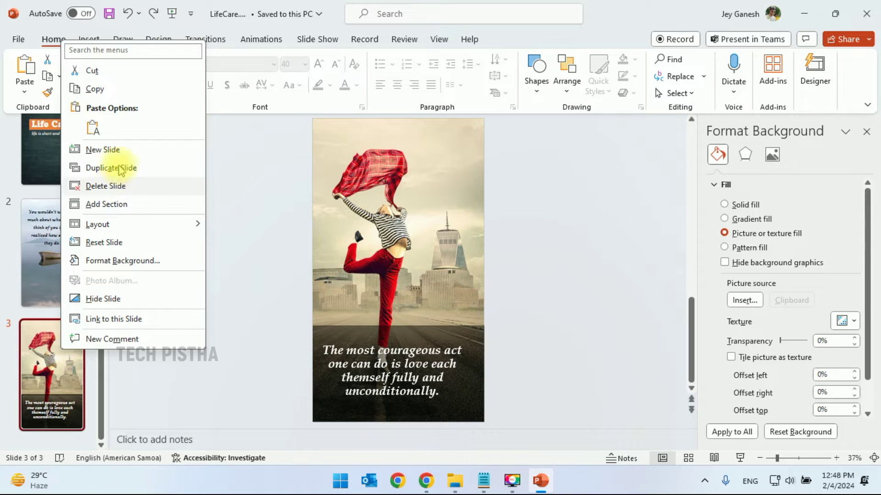
pyautogui.click(87, 149)
pyautogui.click(474, 275)
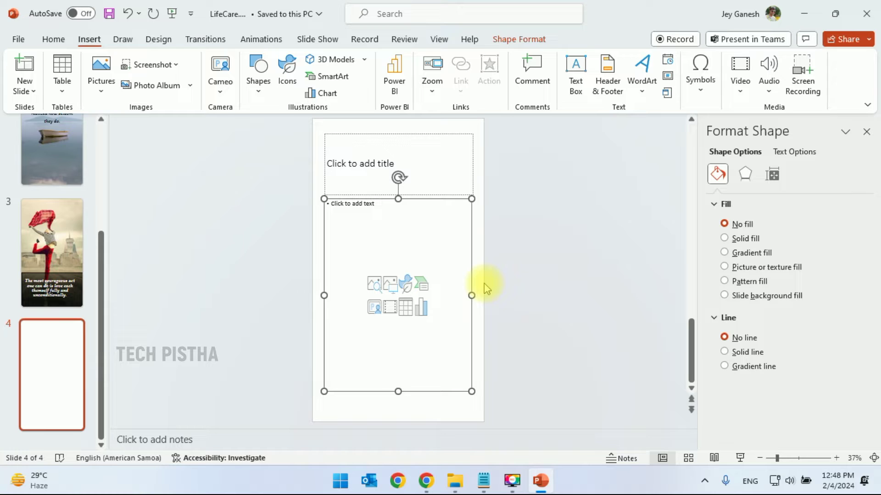
pyautogui.click(484, 282)
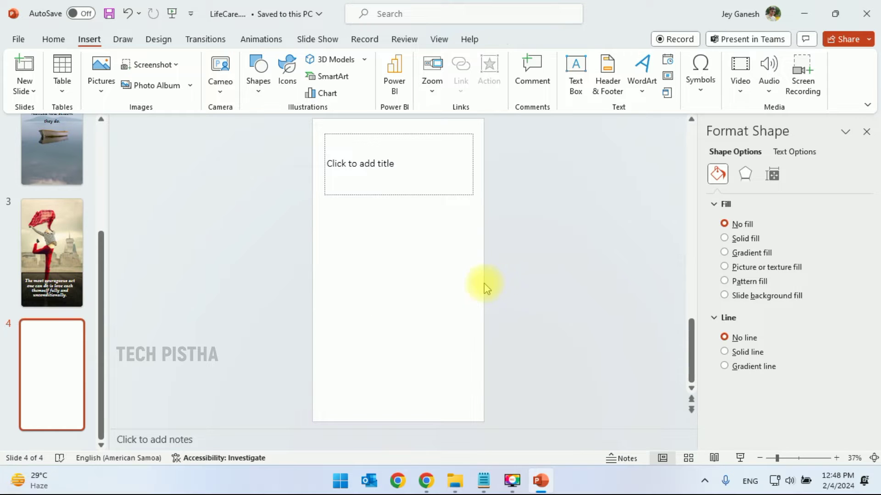
pyautogui.rightClick(408, 298)
pyautogui.click(459, 267)
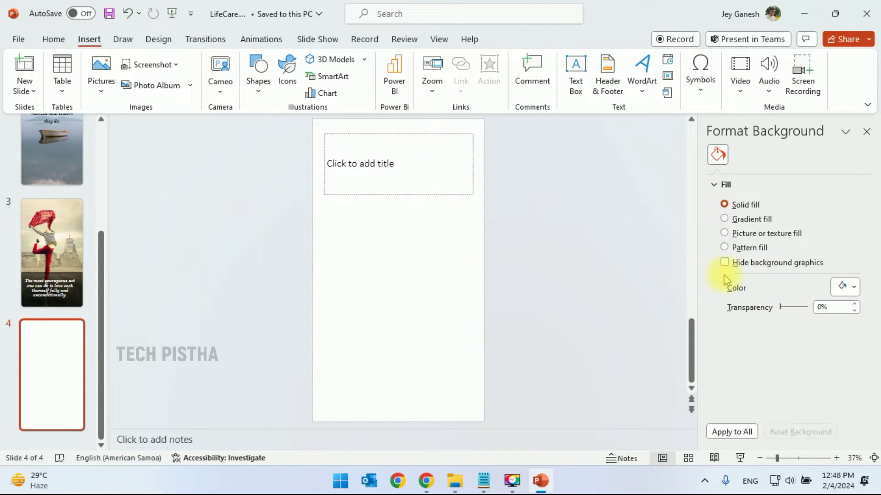
pyautogui.click(746, 235)
pyautogui.click(745, 300)
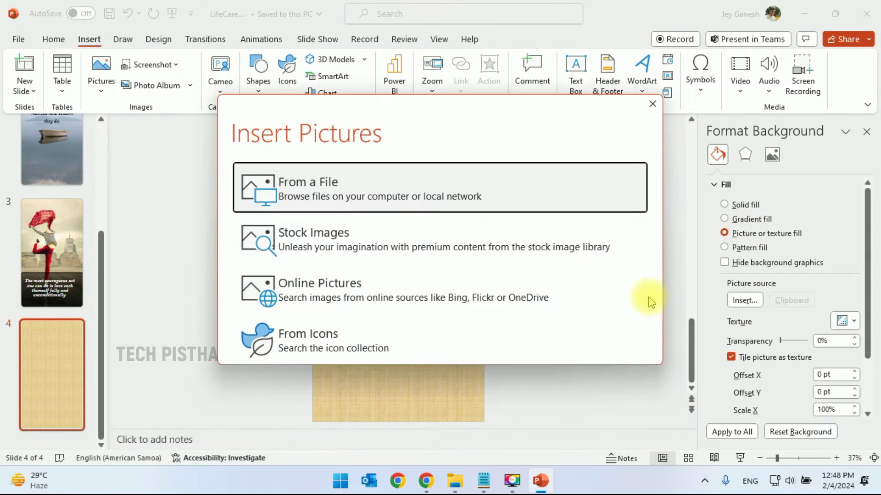
pyautogui.click(296, 202)
pyautogui.click(363, 117)
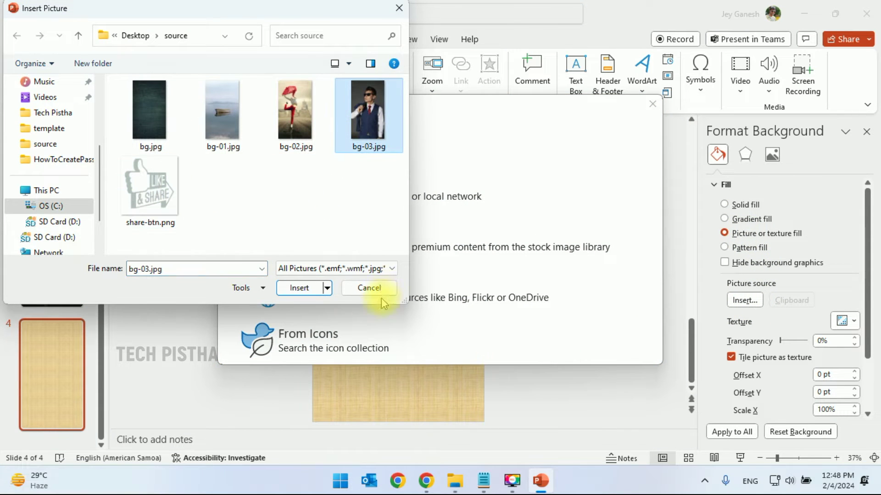
pyautogui.click(296, 288)
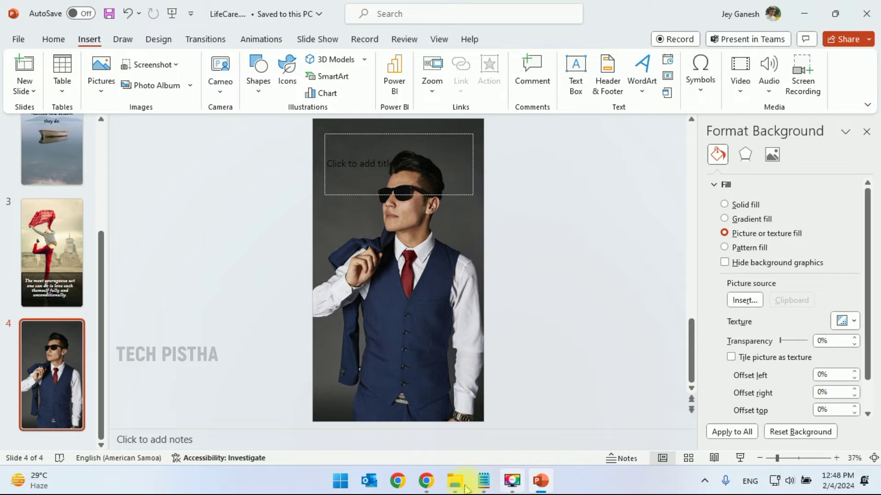
# Step: Copy the 'Life should be touched, not strangled' quote from quotes.txt
pyautogui.moveTo(483, 482)
pyautogui.click(557, 426)
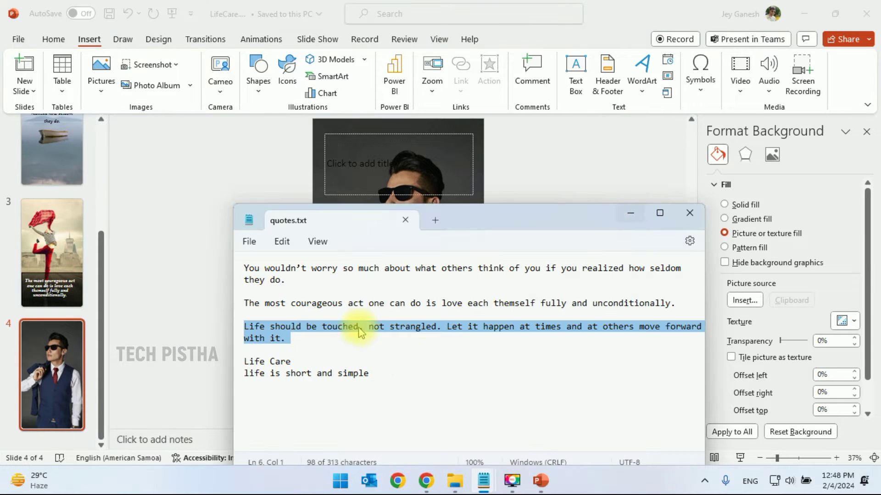
pyautogui.click(288, 339)
pyautogui.tripleClick(288, 338)
pyautogui.hotkey('ctrl', 'c')
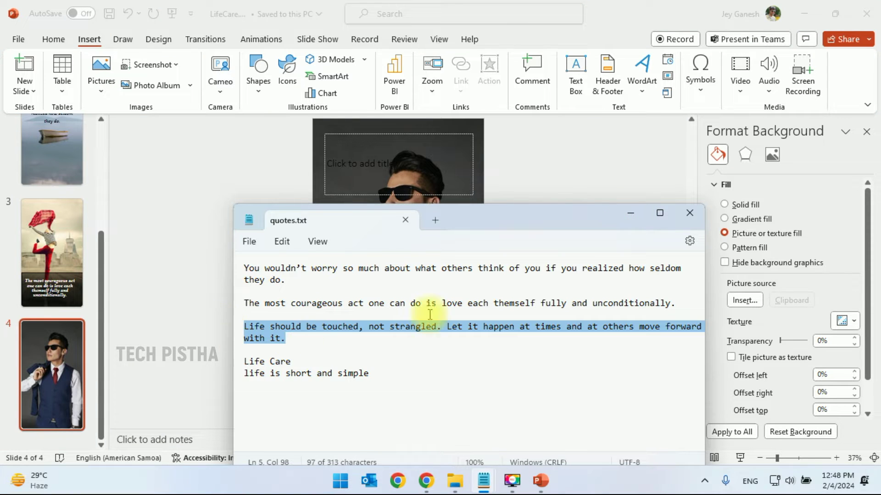
pyautogui.click(631, 213)
# Step: Paste the quote into slide 4's title placeholder and set it to Book Antiqua 40
pyautogui.click(355, 166)
pyautogui.hotkey('ctrl', 'v')
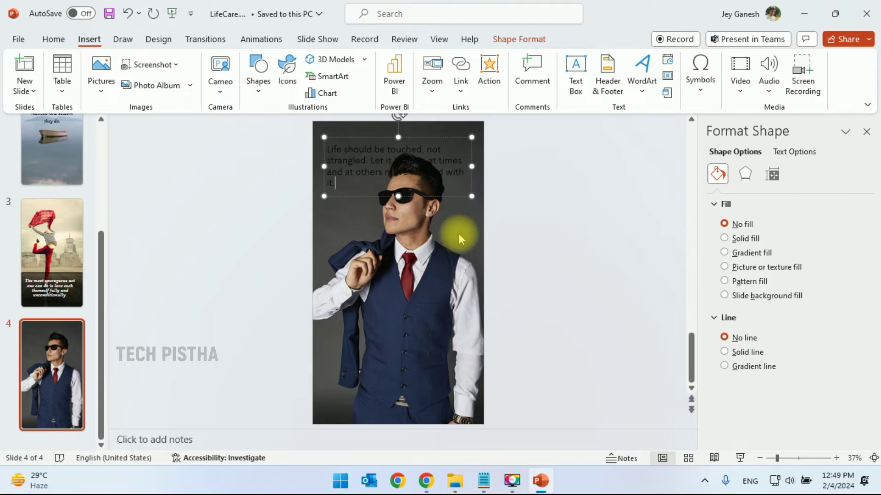
pyautogui.hotkey('ctrl', 'a')
pyautogui.click(57, 39)
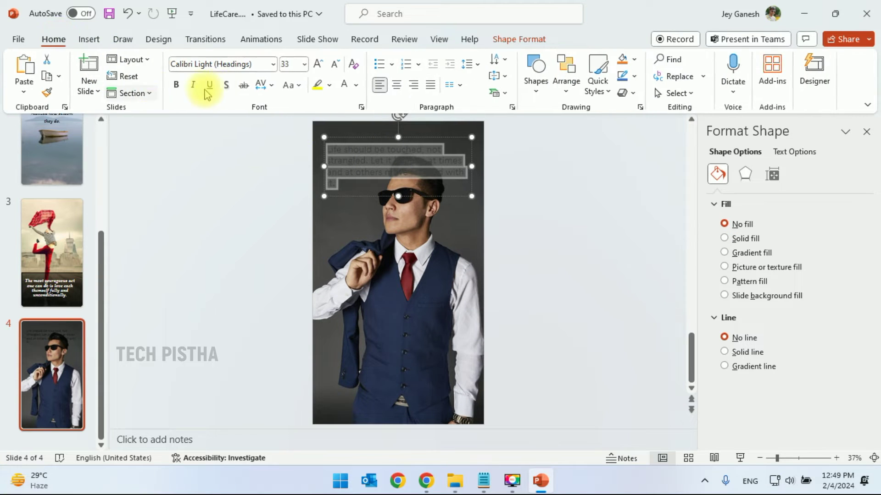
pyautogui.click(275, 66)
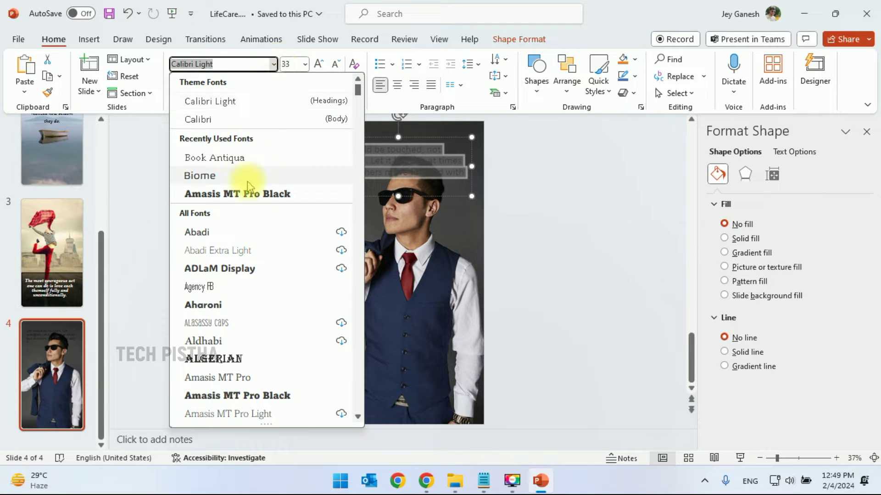
pyautogui.click(232, 157)
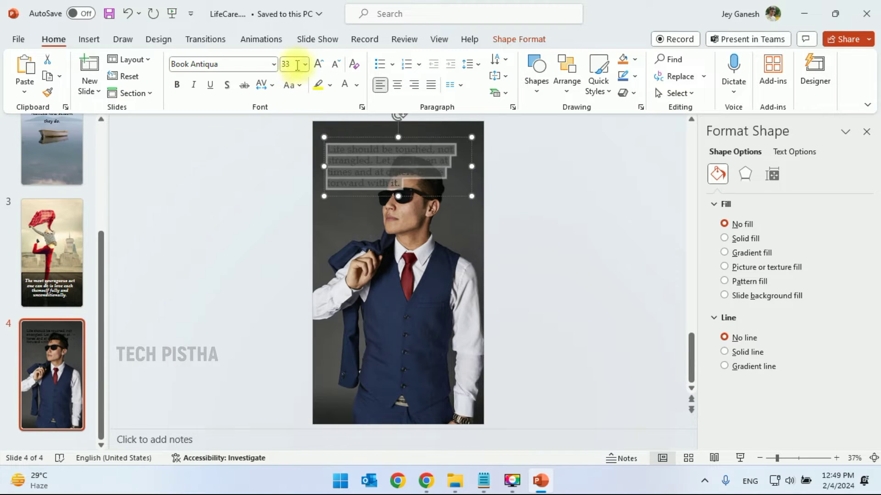
pyautogui.write('40')
pyautogui.press('Return')
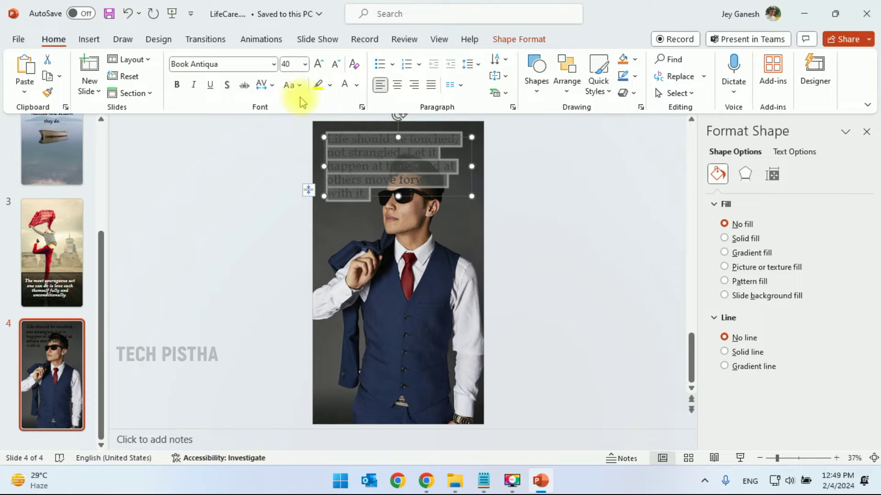
# Step: Make the quote white, bold, italic and centred, and move it to the slide's bottom
pyautogui.click(356, 86)
pyautogui.click(350, 117)
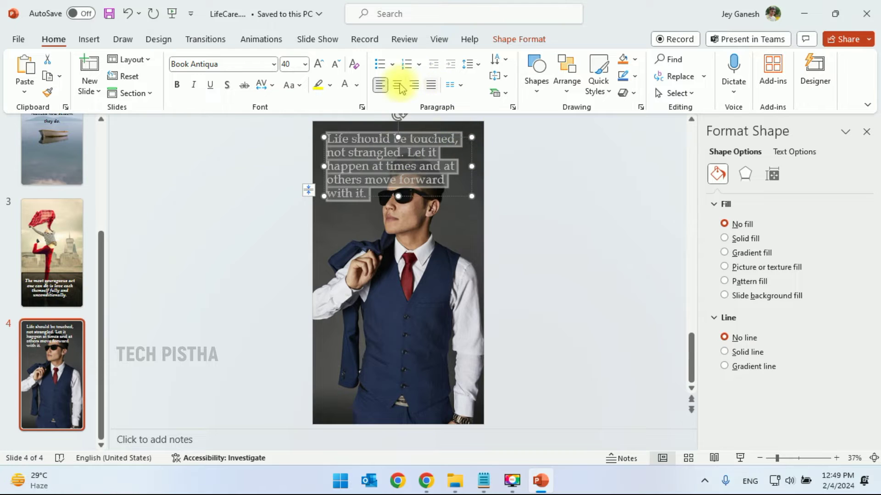
pyautogui.click(177, 85)
pyautogui.click(193, 85)
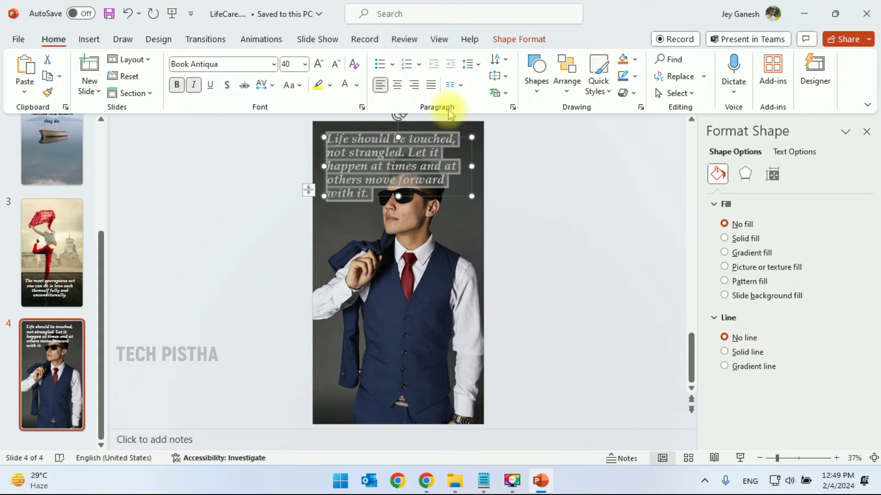
pyautogui.click(398, 85)
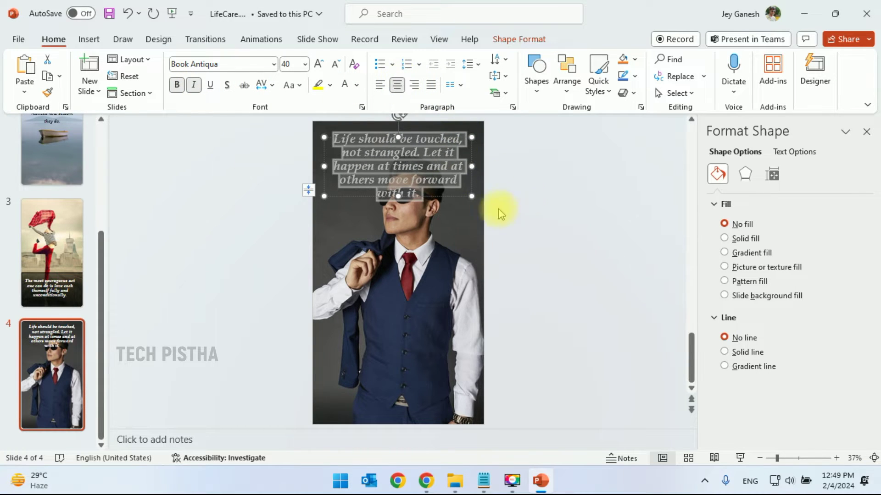
pyautogui.click(534, 182)
pyautogui.click(436, 190)
pyautogui.moveTo(437, 196); pyautogui.dragTo(436, 408)
# Step: Reuse slide 3's translucent dark band on slide 4 and send it behind the quote
pyautogui.scroll(2, 527, 304)
pyautogui.click(527, 304)
pyautogui.click(418, 375)
pyautogui.click(69, 372)
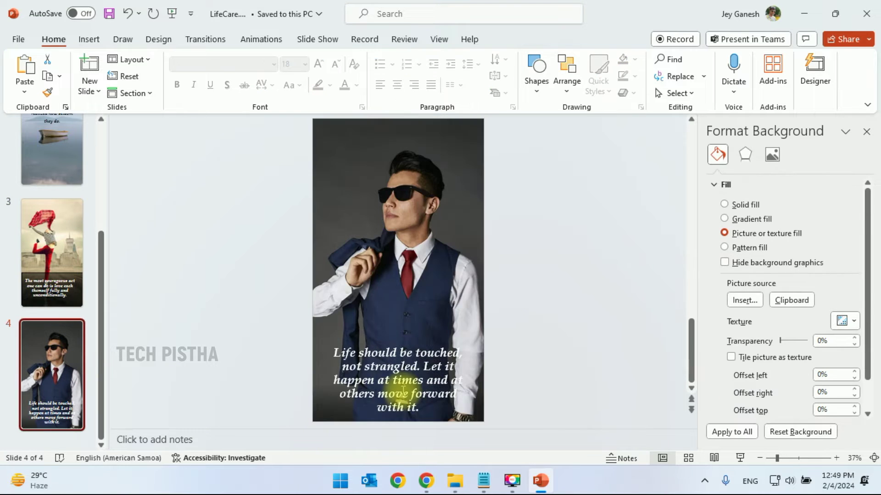
pyautogui.click(481, 357)
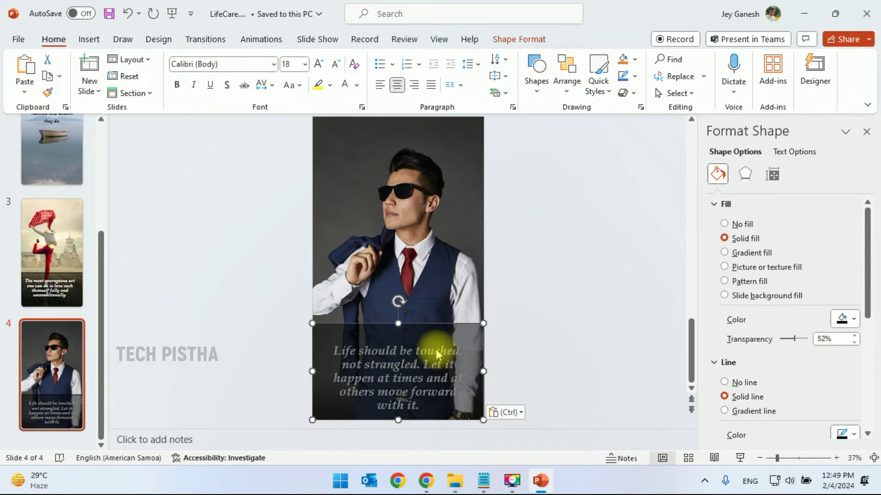
pyautogui.rightClick(443, 353)
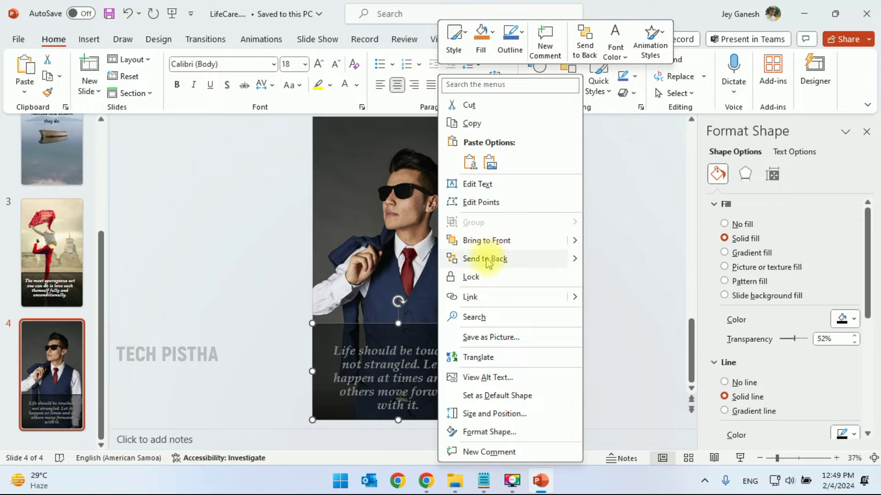
pyautogui.click(482, 259)
pyautogui.click(582, 300)
pyautogui.click(403, 314)
pyautogui.click(53, 360)
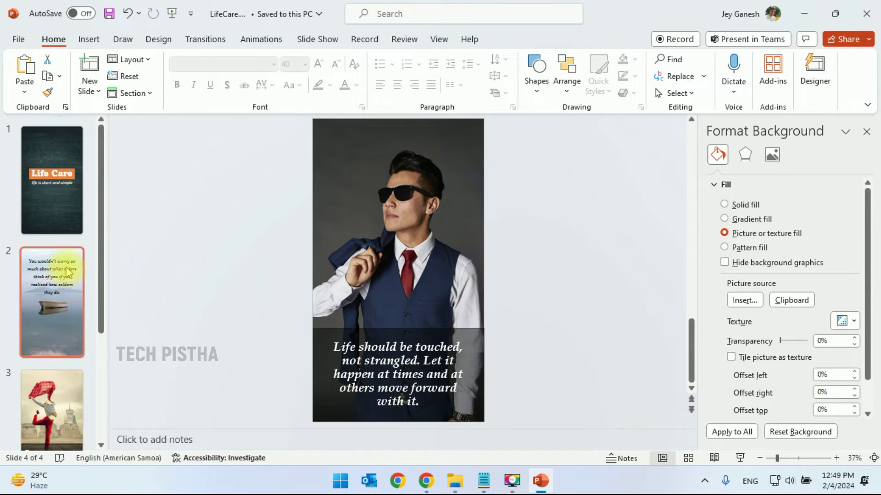
pyautogui.rightClick(52, 360)
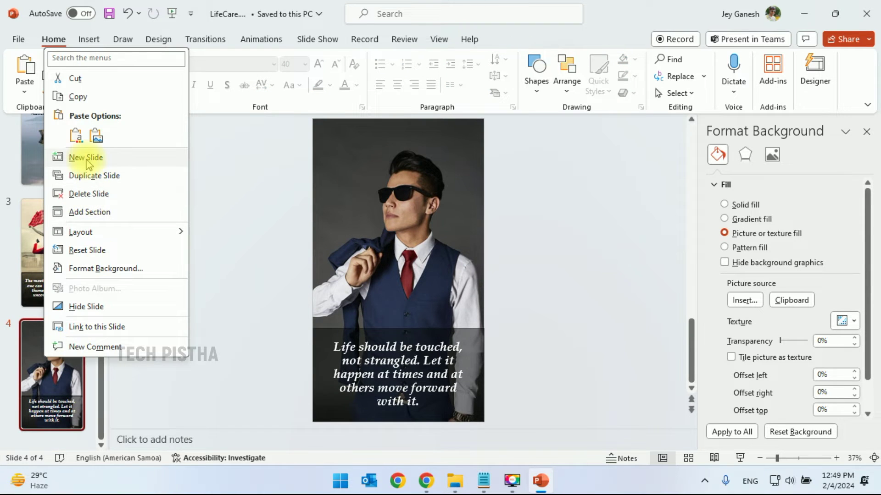
# Step: Add a blank slide 5 and delete its empty content and title placeholders
pyautogui.press('Escape')
pyautogui.press('Return')
pyautogui.rightClick(53, 360)
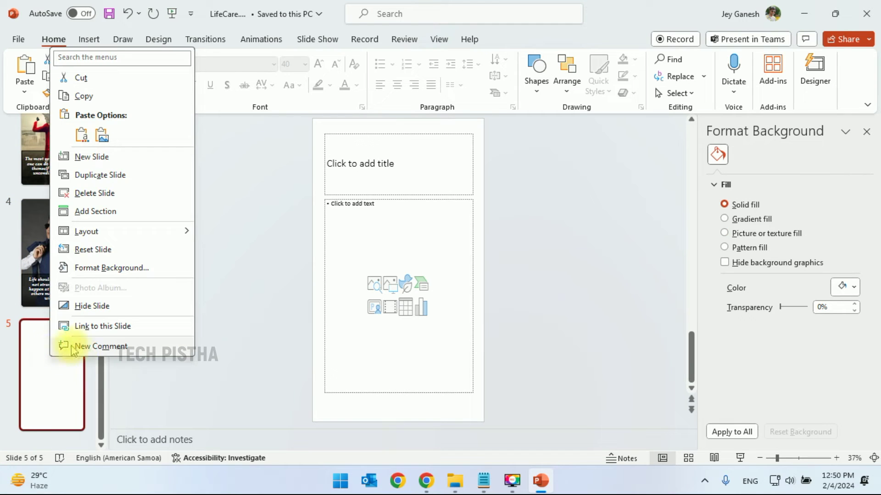
pyautogui.click(474, 275)
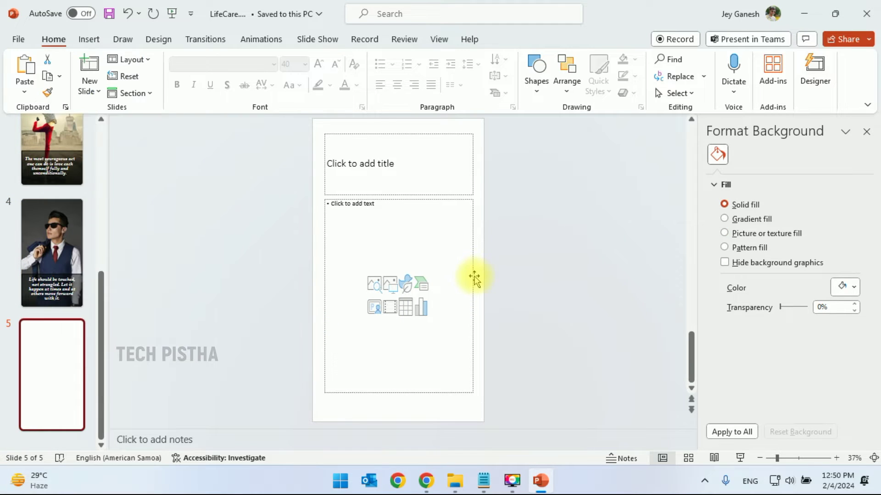
pyautogui.click(473, 293)
pyautogui.press('Delete')
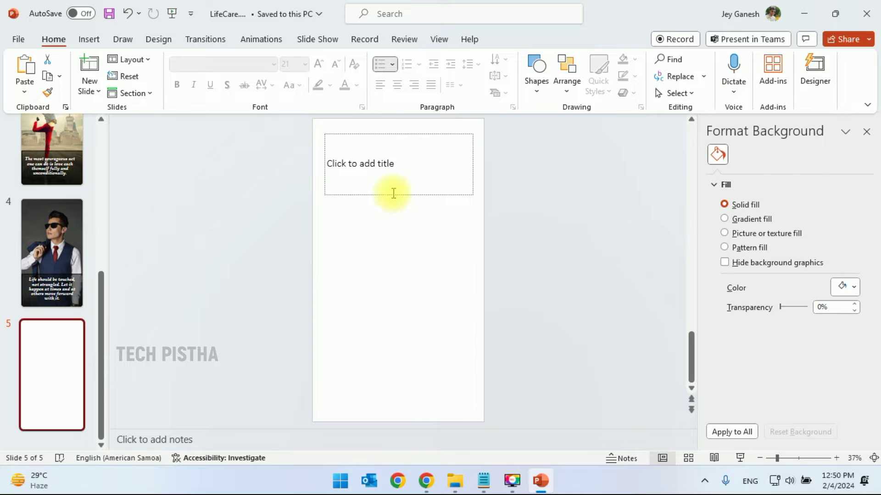
pyautogui.click(393, 193)
pyautogui.click(422, 197)
pyautogui.press('Delete')
# Step: Copy the Life Care title and subtitle from slide 1 onto slide 5
pyautogui.scroll(2, 42, 167)
pyautogui.scroll(3, 44, 167)
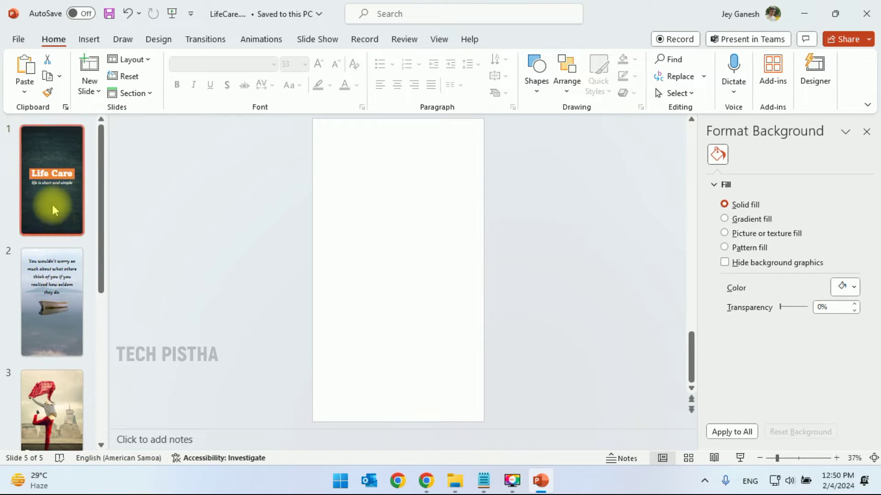
pyautogui.click(44, 169)
pyautogui.moveTo(567, 196); pyautogui.dragTo(243, 321)
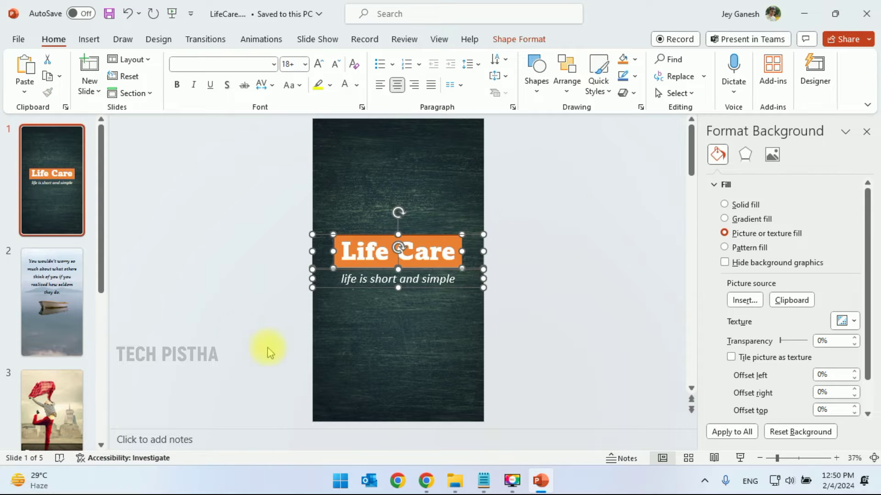
pyautogui.scroll(-5, 58, 337)
pyautogui.click(46, 376)
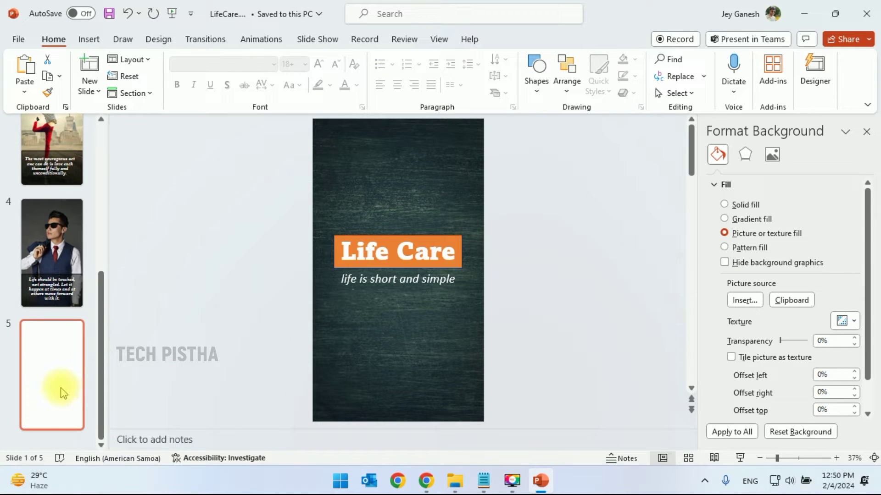
pyautogui.click(59, 387)
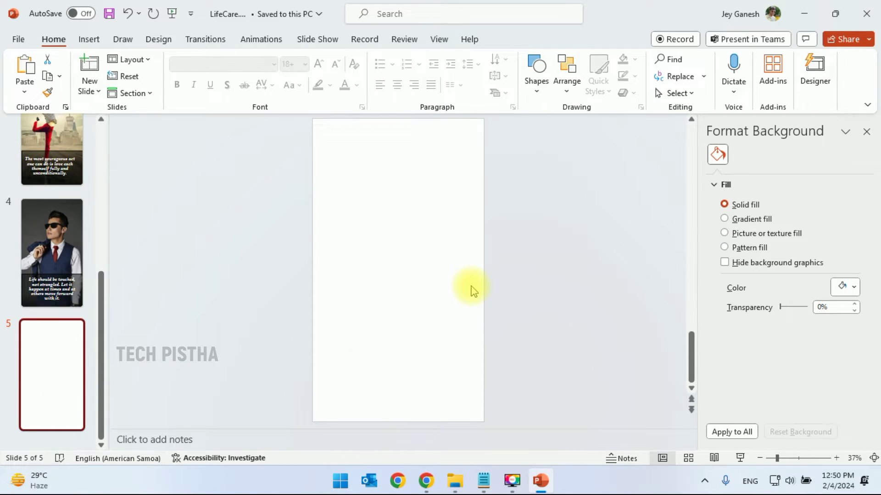
pyautogui.hotkey('ctrl', 'v')
# Step: Give slide 5 the dark bg.jpg picture as its background
pyautogui.click(534, 305)
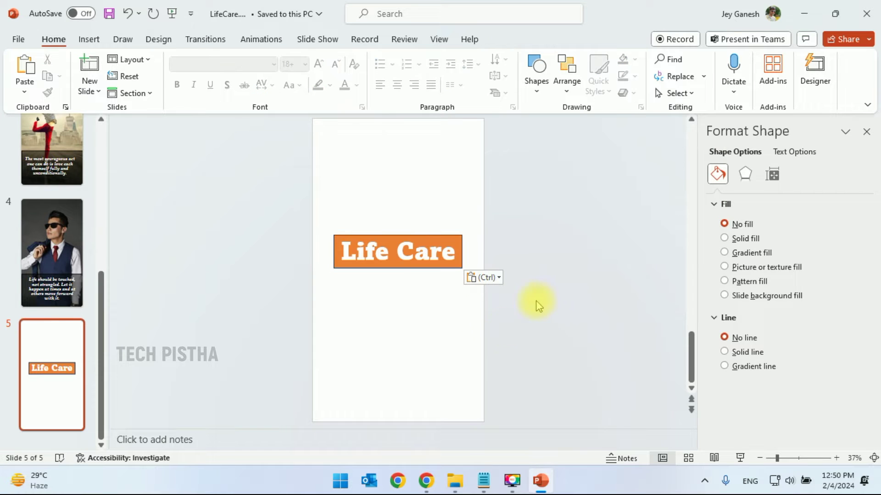
pyautogui.rightClick(409, 370)
pyautogui.click(451, 337)
pyautogui.click(745, 233)
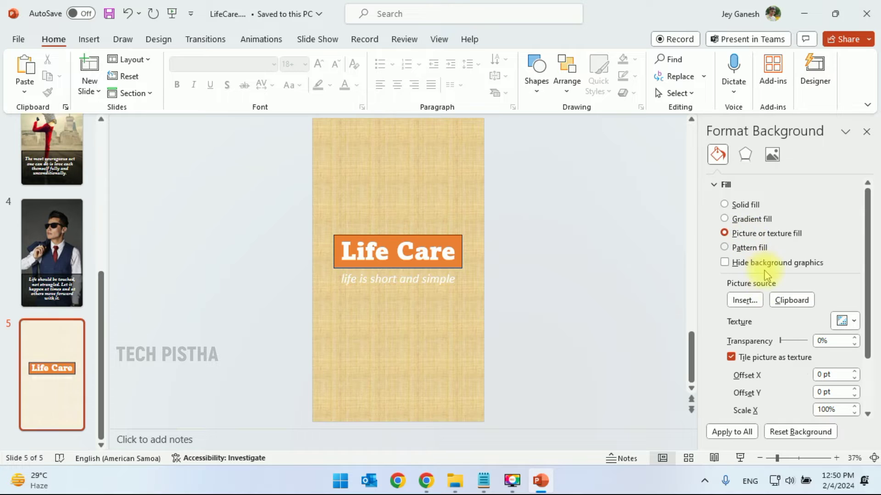
pyautogui.click(744, 300)
pyautogui.click(305, 181)
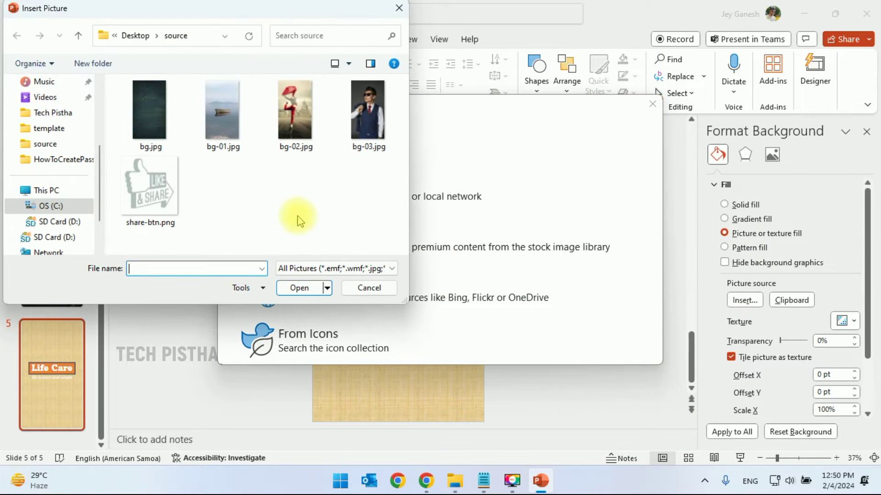
pyautogui.click(173, 112)
pyautogui.click(328, 288)
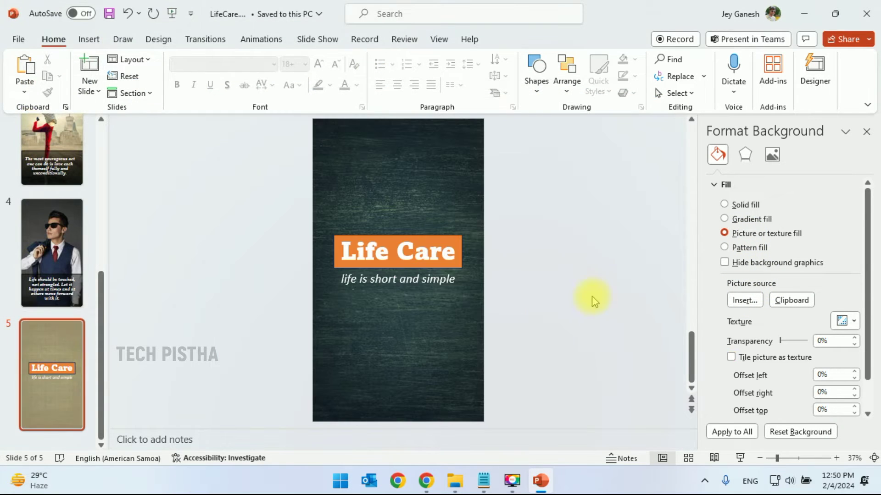
# Step: Move the Life Care title and subtitle higher on slide 5
pyautogui.moveTo(321, 315); pyautogui.dragTo(183, 373)
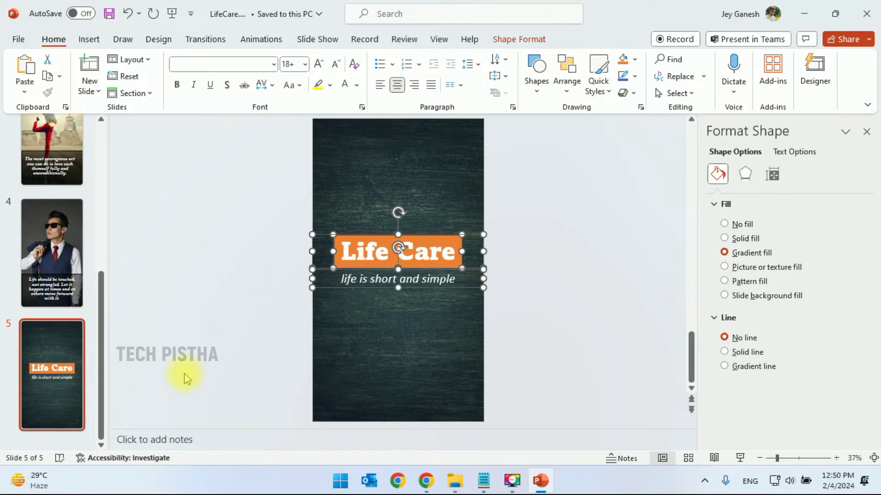
pyautogui.press('Up')
pyautogui.press('Up')
pyautogui.press('Up')
pyautogui.press('Up')
pyautogui.press('Up')
pyautogui.press('Up')
pyautogui.press('Up')
pyautogui.press('Up')
pyautogui.press('Up')
pyautogui.press('Up')
pyautogui.press('Up')
pyautogui.press('Up')
pyautogui.press('Up')
pyautogui.press('Up')
pyautogui.press('Up')
pyautogui.press('Up')
pyautogui.press('Up')
pyautogui.press('Up')
pyautogui.press('Up')
pyautogui.press('Up')
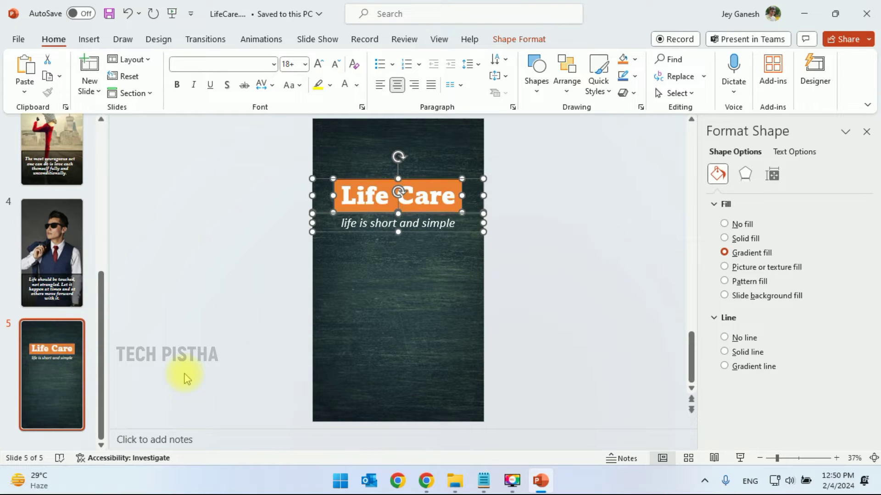
pyautogui.click(524, 296)
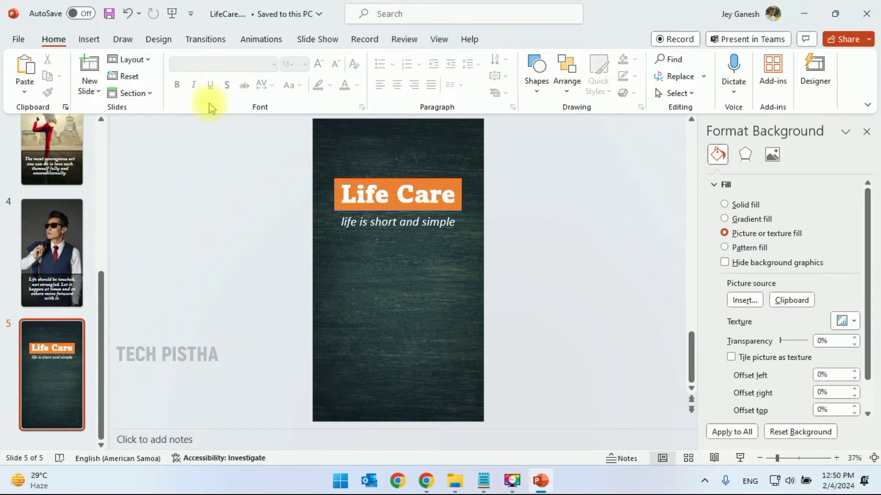
# Step: Insert share-btn.png on slide 5, shrink it and centre it below the tagline
pyautogui.click(89, 40)
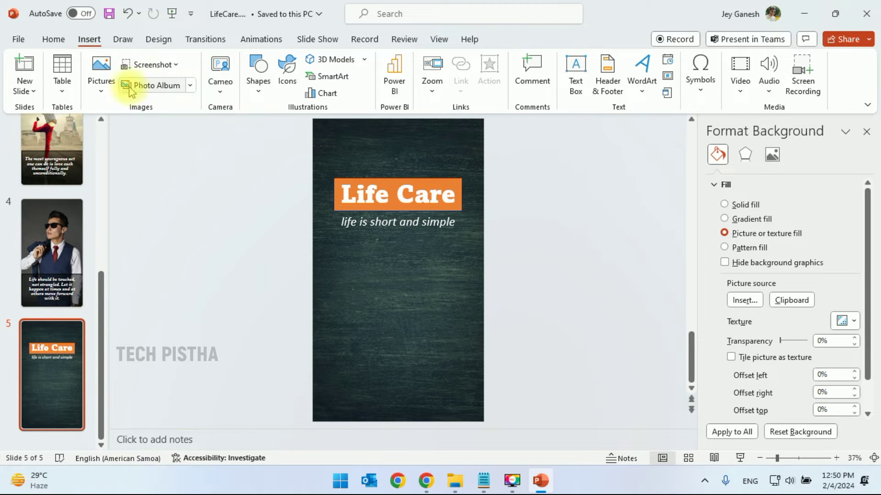
pyautogui.click(97, 72)
pyautogui.click(133, 128)
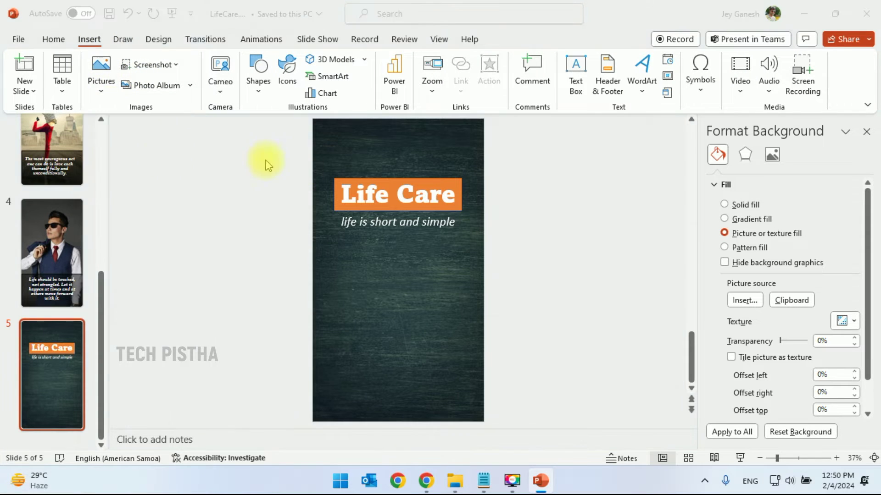
pyautogui.click(152, 188)
pyautogui.click(286, 288)
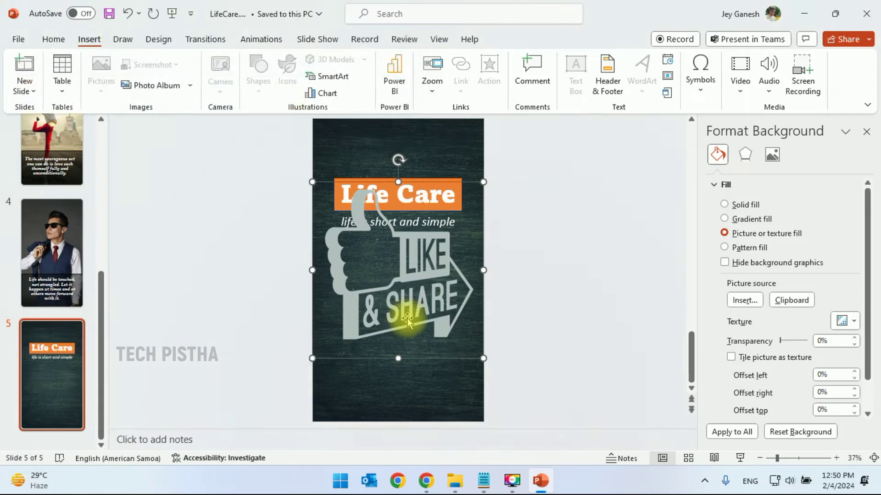
pyautogui.moveTo(315, 183); pyautogui.dragTo(385, 298)
pyautogui.click(51, 376)
pyautogui.scroll(10, 74, 248)
pyautogui.click(81, 253)
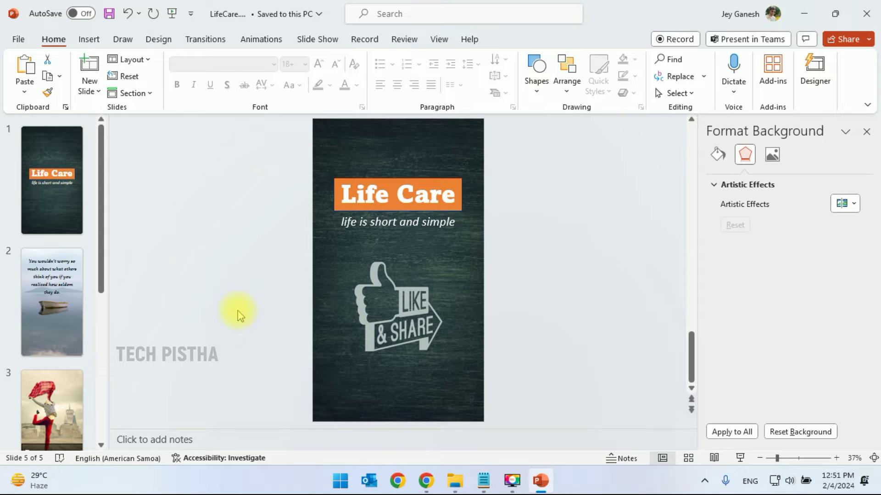
# Step: Apply the Fly In animation to slide 1's Life Care title group and its subtitle
pyautogui.click(57, 195)
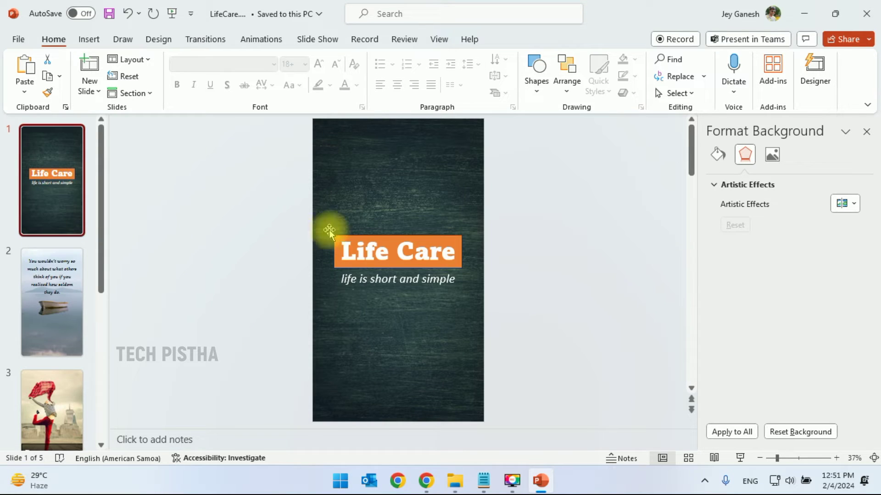
pyautogui.click(353, 243)
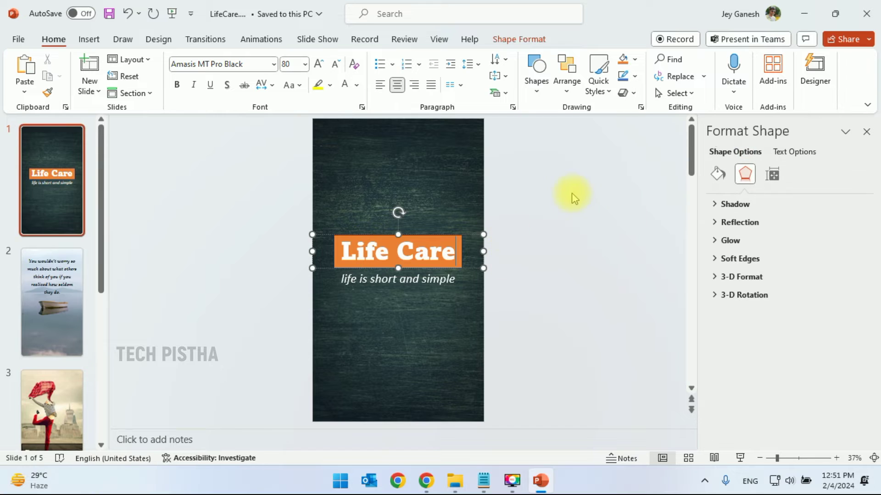
pyautogui.click(568, 207)
pyautogui.moveTo(566, 186); pyautogui.dragTo(227, 271)
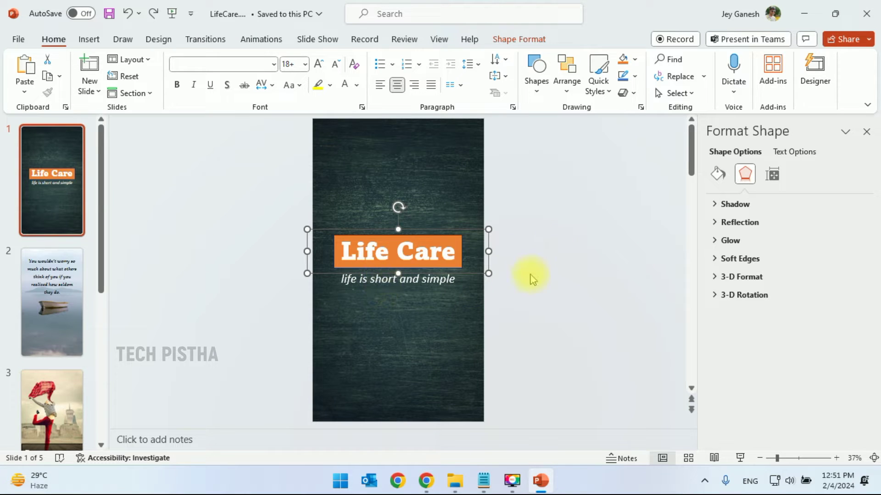
pyautogui.click(256, 43)
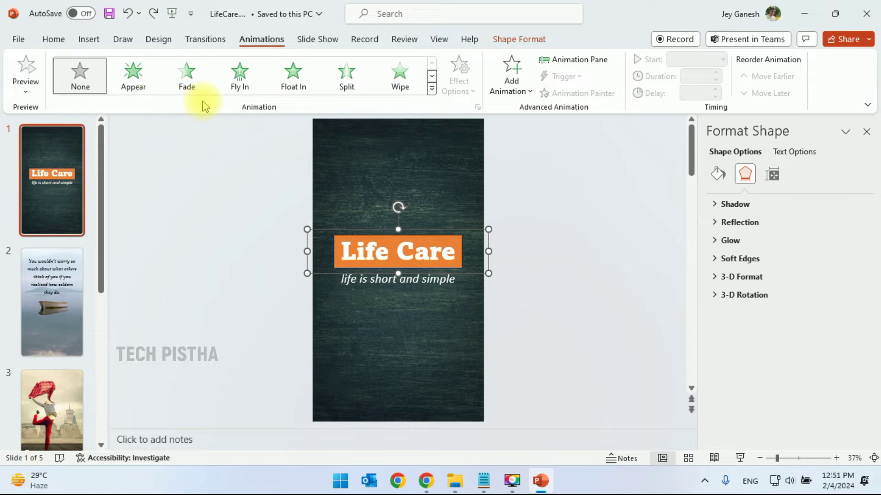
pyautogui.click(239, 75)
pyautogui.click(615, 280)
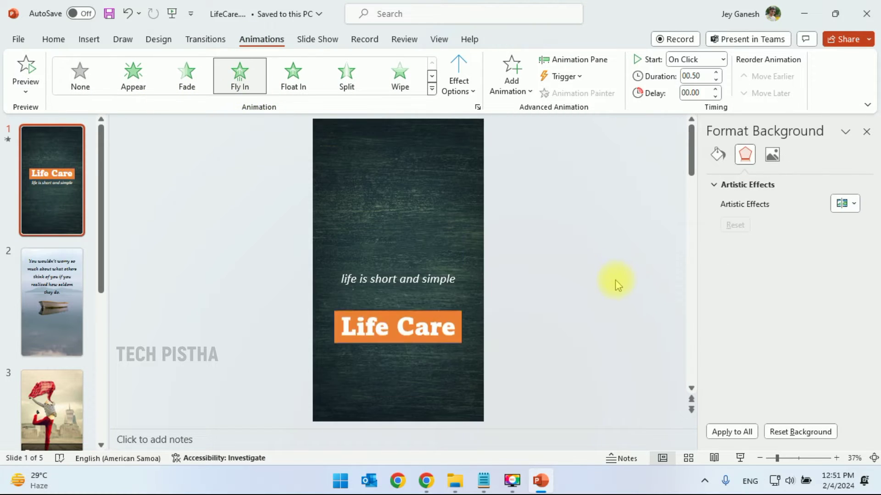
pyautogui.click(425, 271)
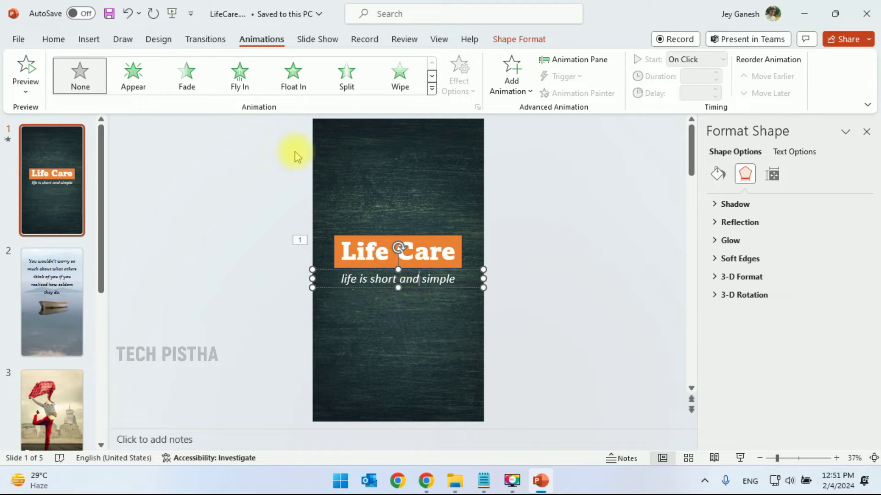
pyautogui.click(240, 76)
pyautogui.click(594, 248)
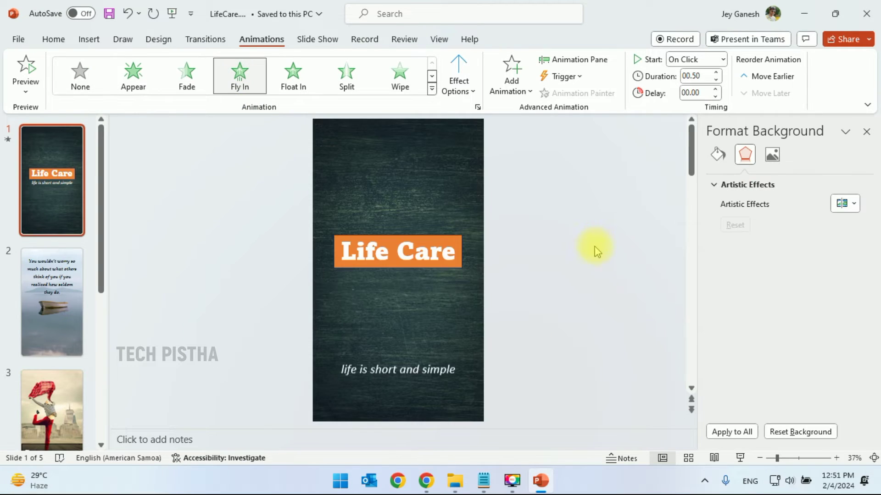
# Step: In the Animation Pane, set both Fly In animations to start After Previous
pyautogui.click(592, 62)
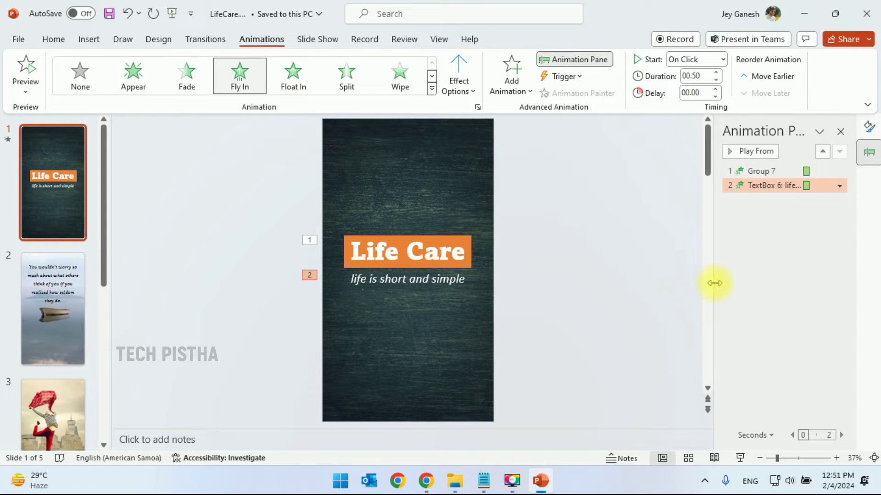
pyautogui.click(762, 170)
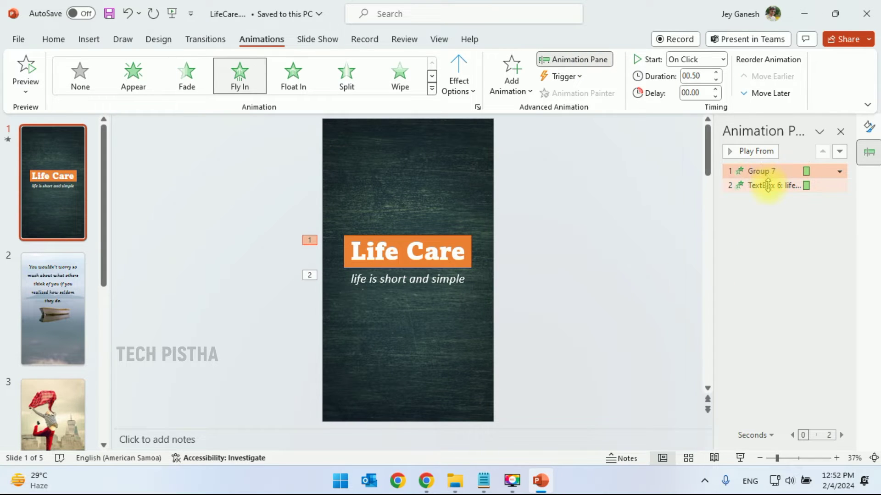
pyautogui.keyDown('shift'); pyautogui.click(766, 186); pyautogui.keyUp('shift')
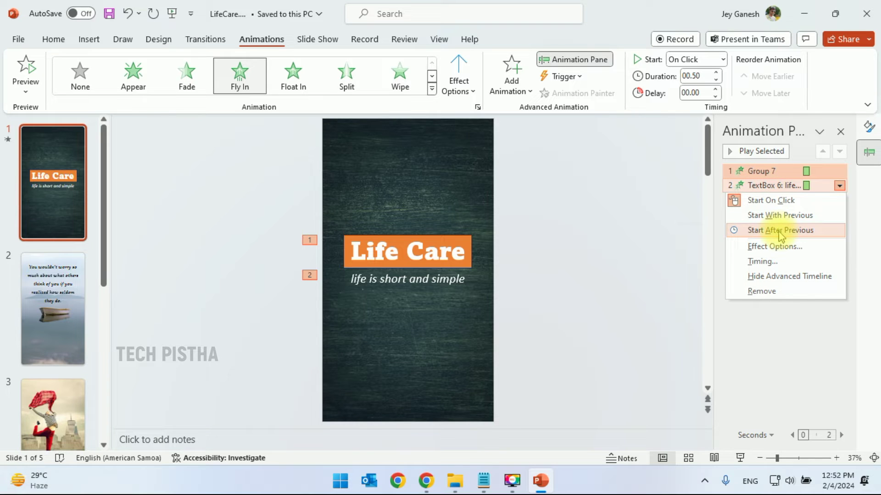
pyautogui.click(780, 231)
pyautogui.click(522, 295)
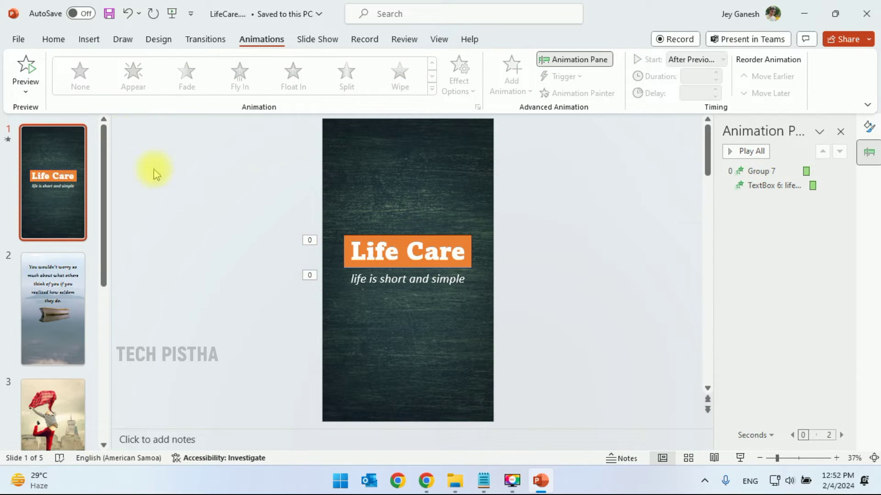
# Step: Preview all of slide 1's animations, then go to slide 2 with the boat quote
pyautogui.click(317, 39)
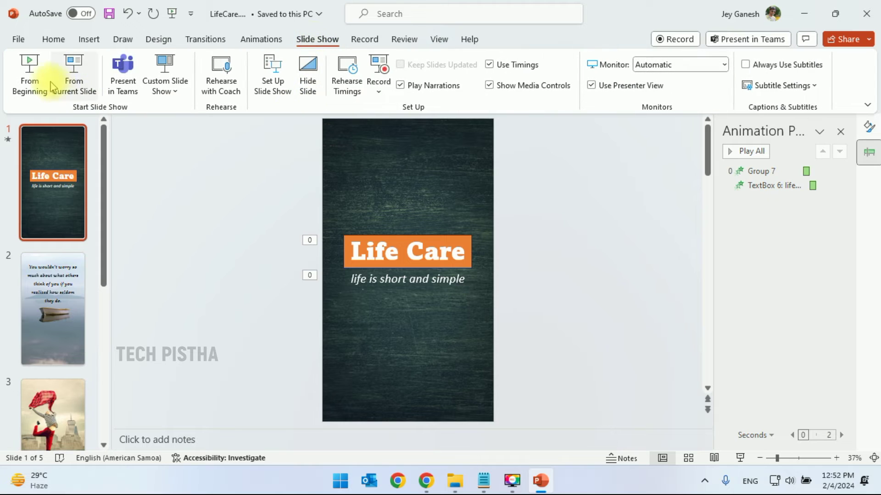
pyautogui.click(759, 157)
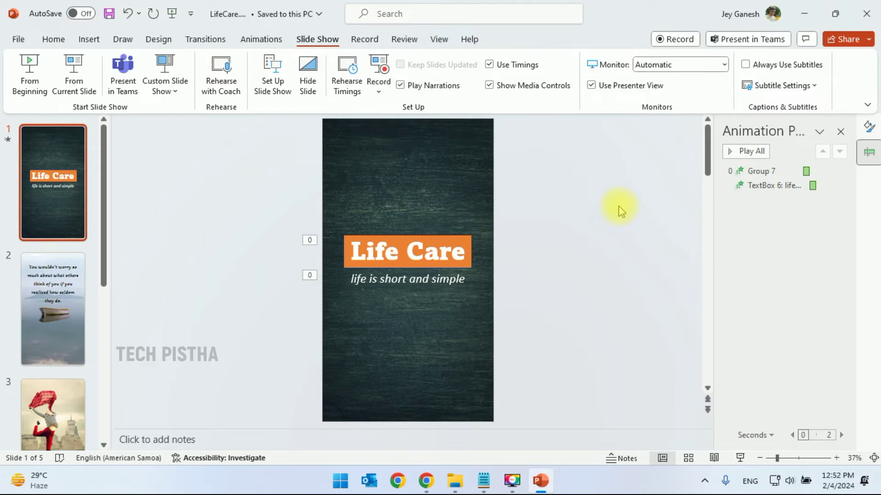
pyautogui.click(52, 303)
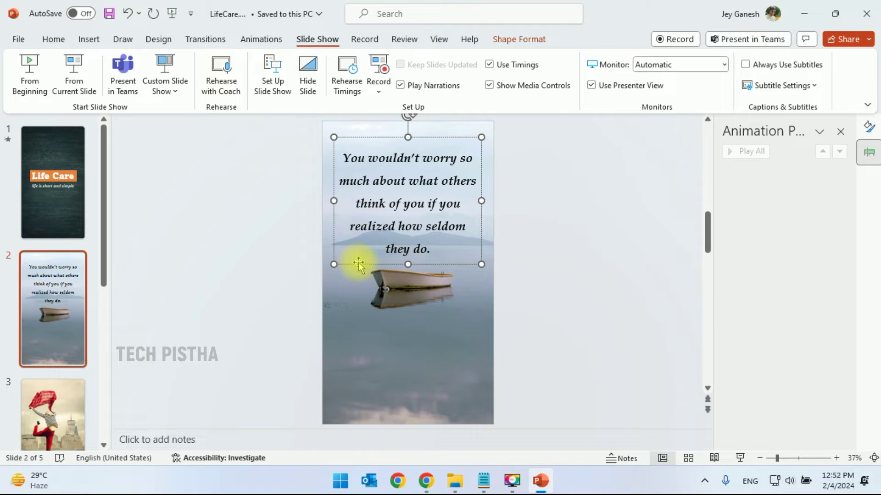
# Step: Apply a Fly In entrance to slide 2's boat quote text box
pyautogui.click(458, 266)
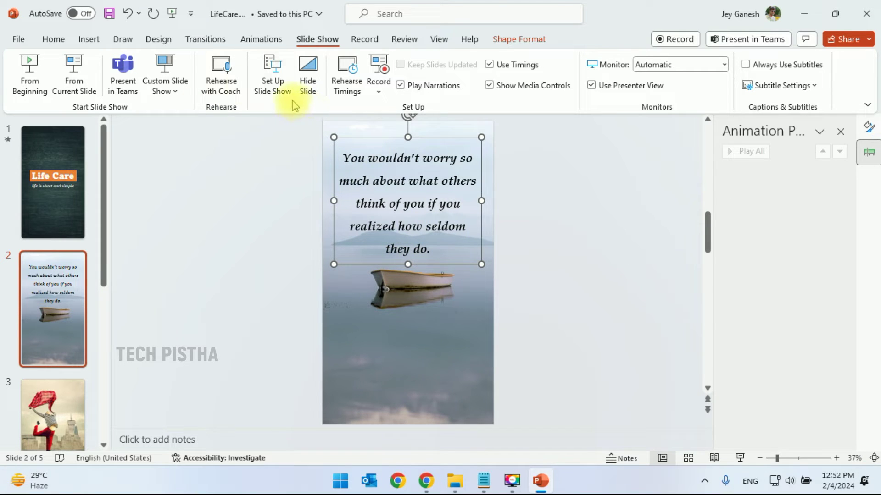
pyautogui.click(262, 41)
pyautogui.click(239, 74)
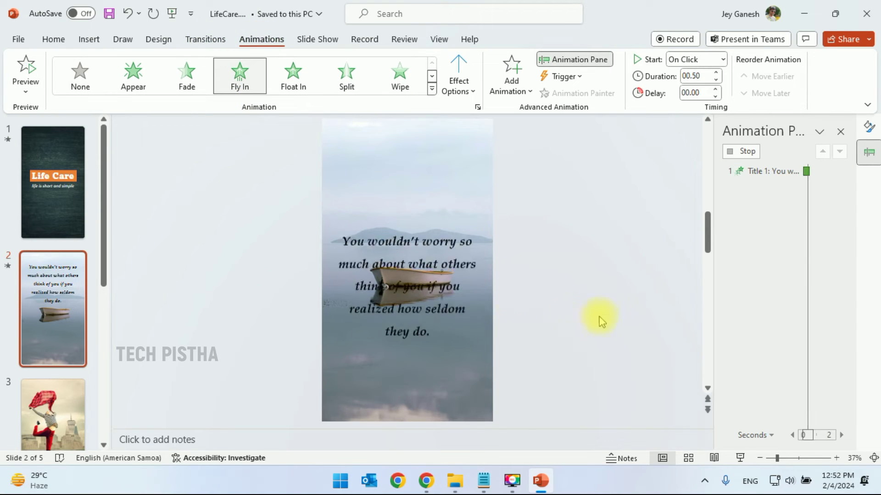
# Step: Set the Fly In effect options to From Right, no sound, animating text by word
pyautogui.rightClick(756, 173)
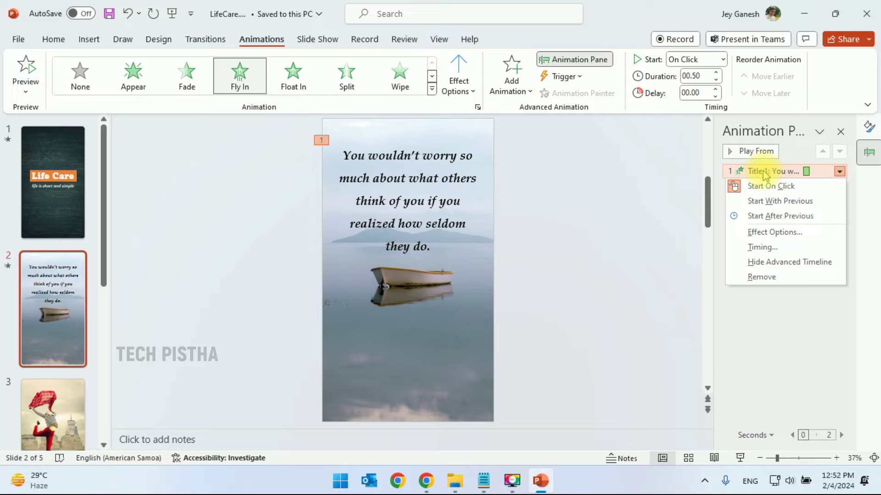
pyautogui.click(778, 235)
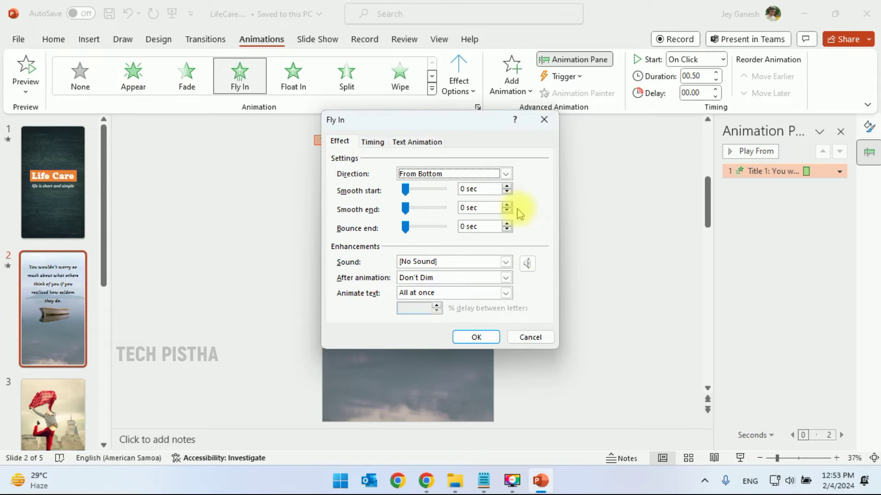
pyautogui.click(506, 174)
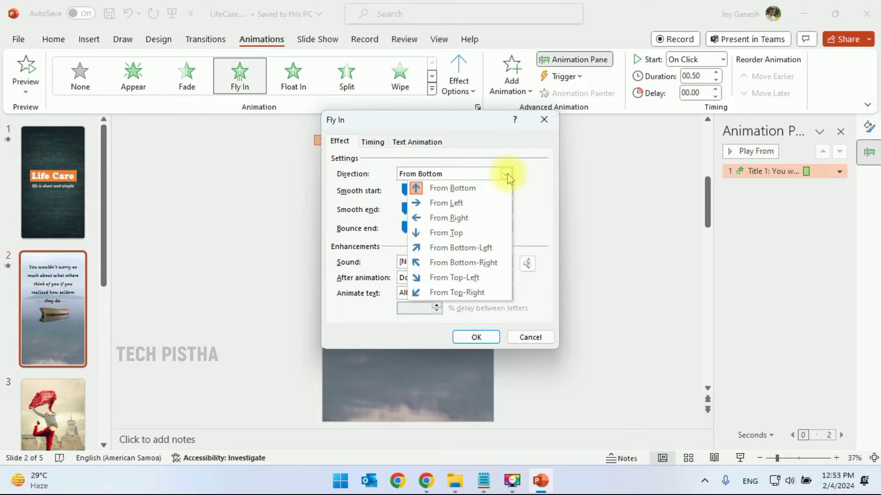
pyautogui.click(480, 216)
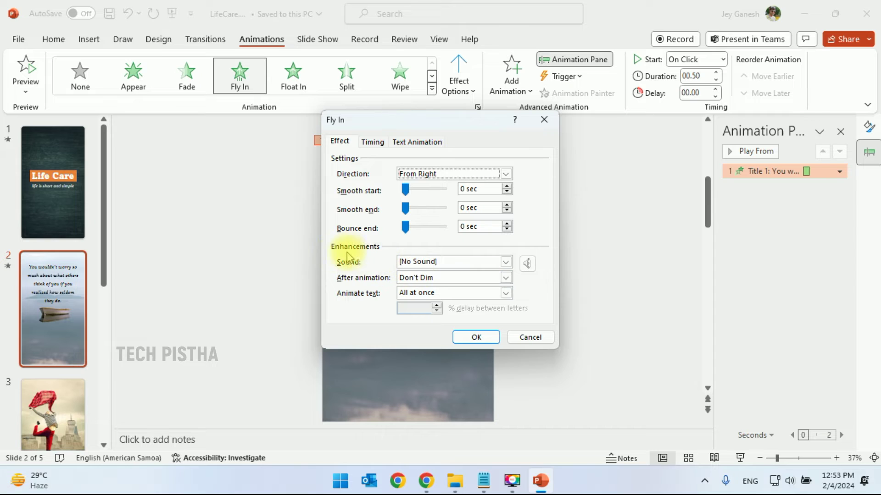
pyautogui.click(506, 262)
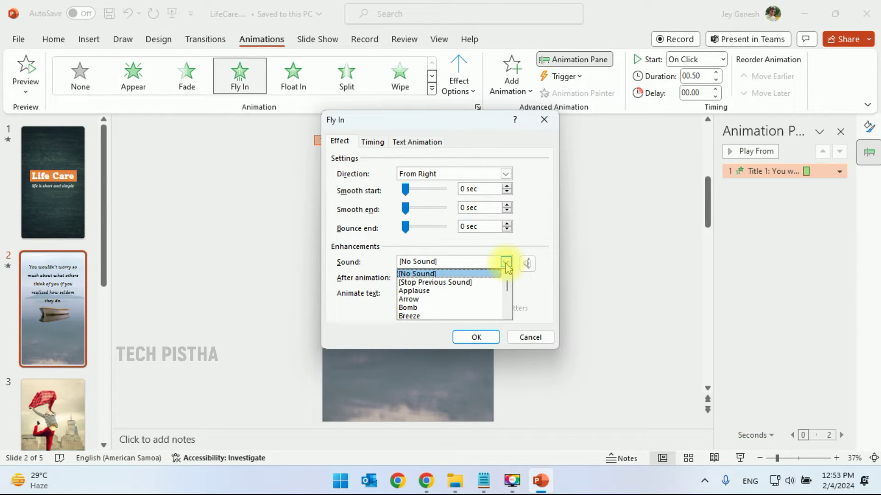
pyautogui.click(506, 263)
pyautogui.click(506, 294)
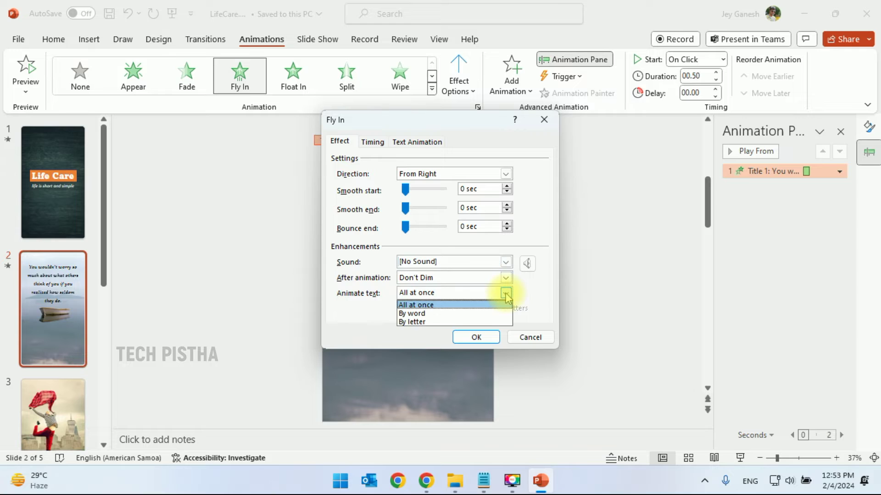
pyautogui.click(486, 314)
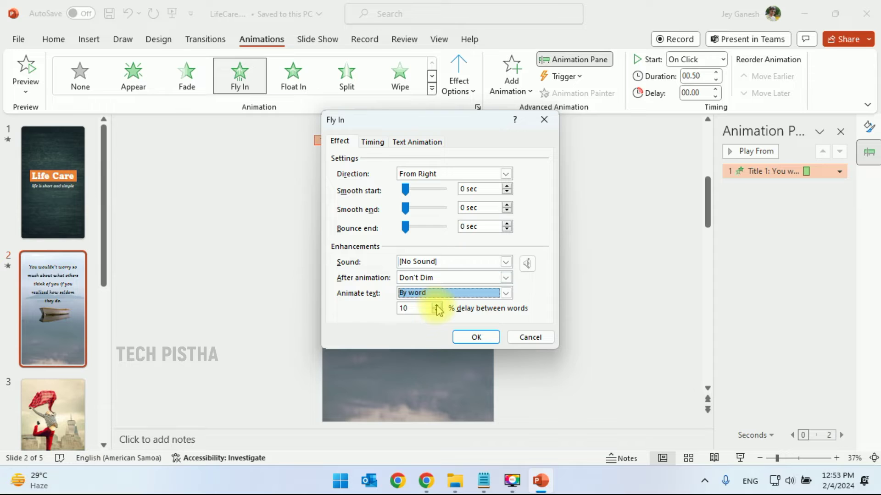
pyautogui.click(475, 338)
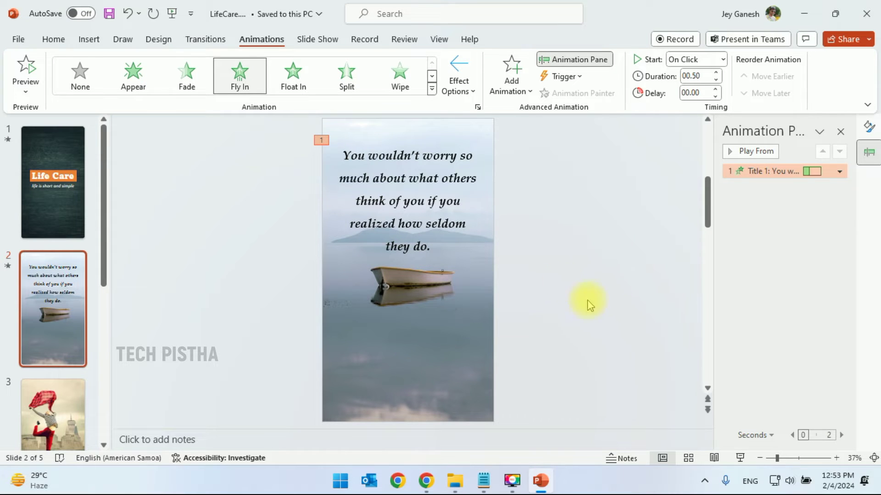
pyautogui.scroll(-5, 69, 321)
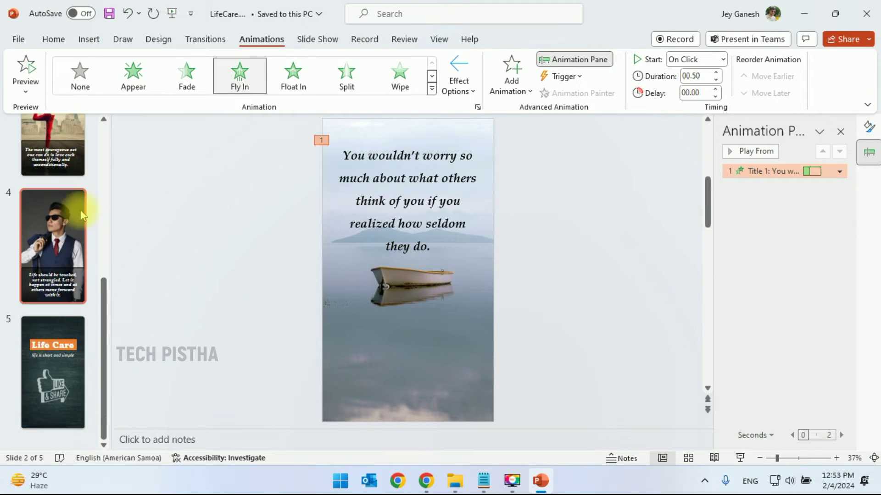
# Step: Give slide 3's courageous-act quote a Fly In entrance animating text by word
pyautogui.scroll(3, 69, 253)
pyautogui.click(42, 284)
pyautogui.click(413, 353)
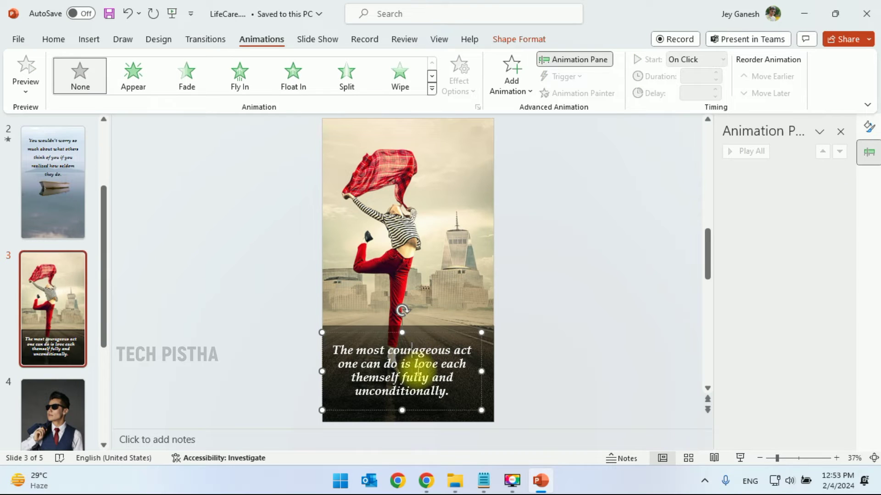
pyautogui.click(243, 81)
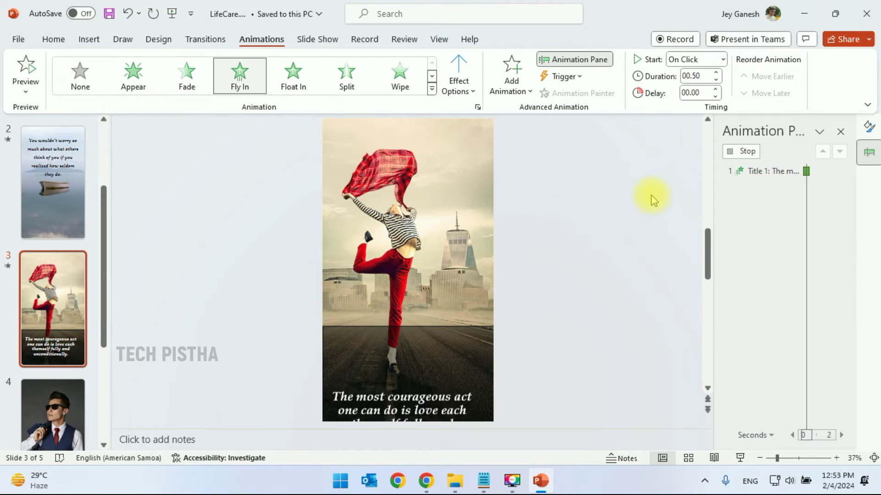
pyautogui.rightClick(759, 173)
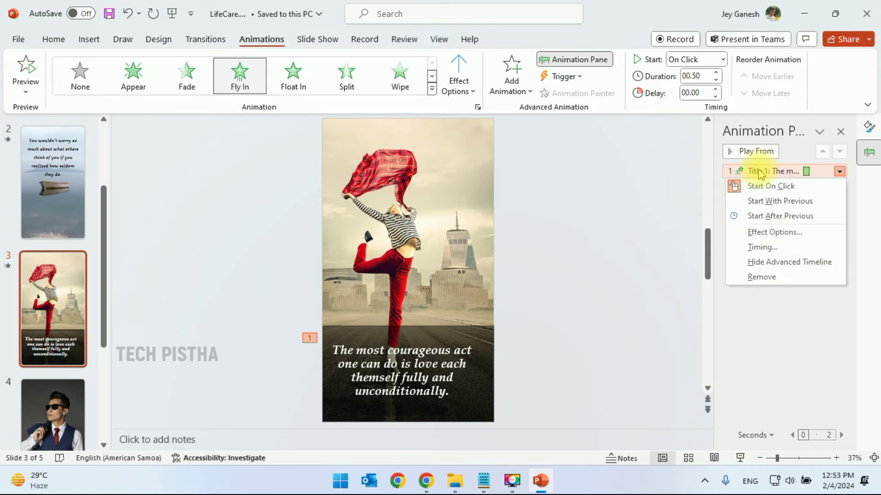
pyautogui.click(774, 232)
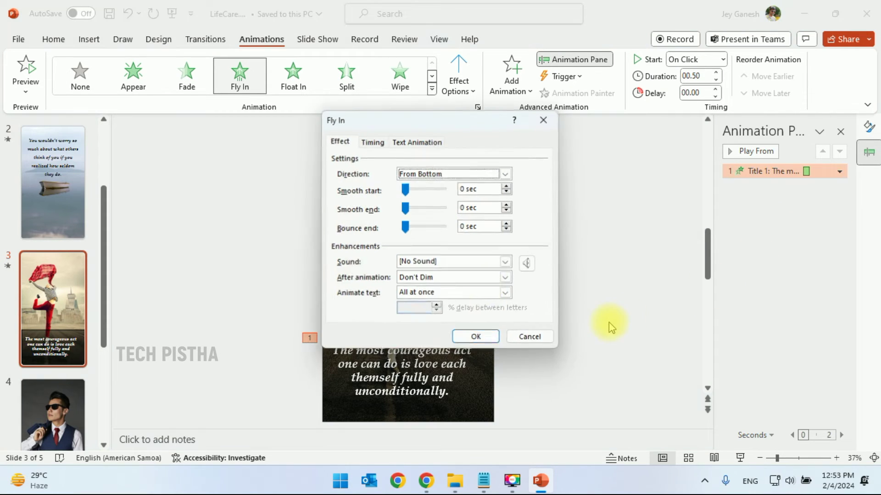
pyautogui.click(454, 298)
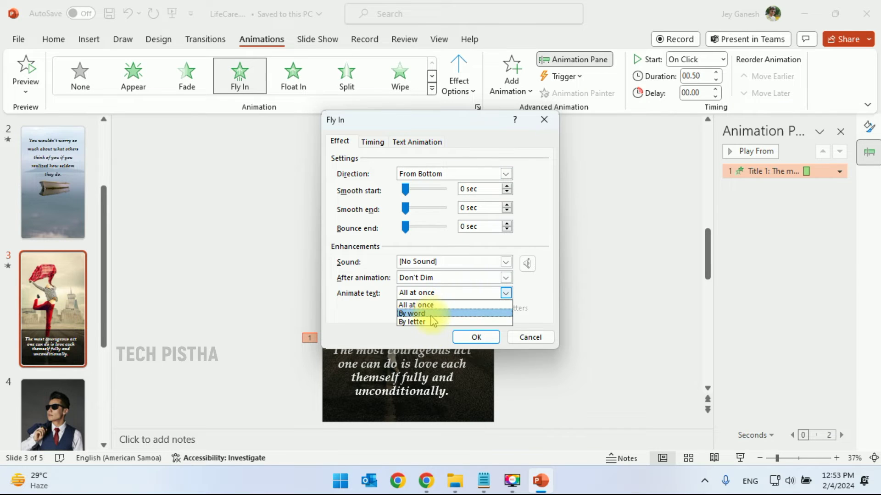
pyautogui.click(435, 313)
pyautogui.click(495, 338)
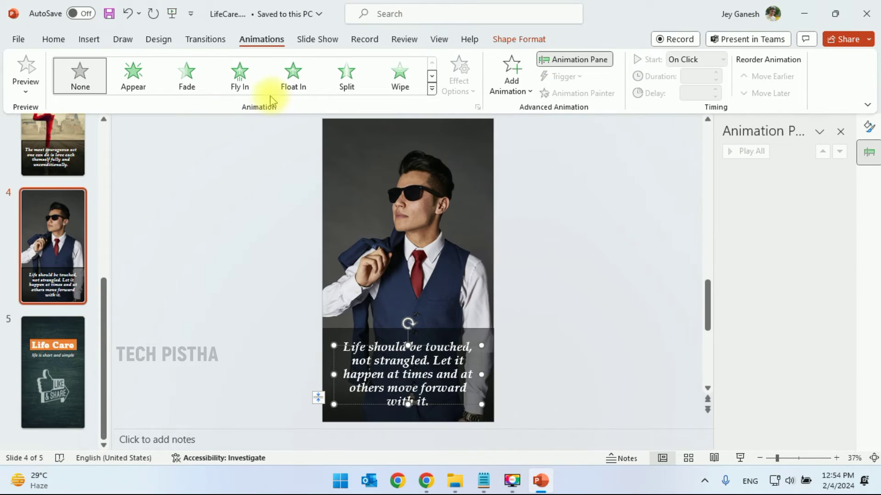
# Step: Give slide 4's 'Life should be touched' quote a Fly In animating by letter
pyautogui.click(241, 78)
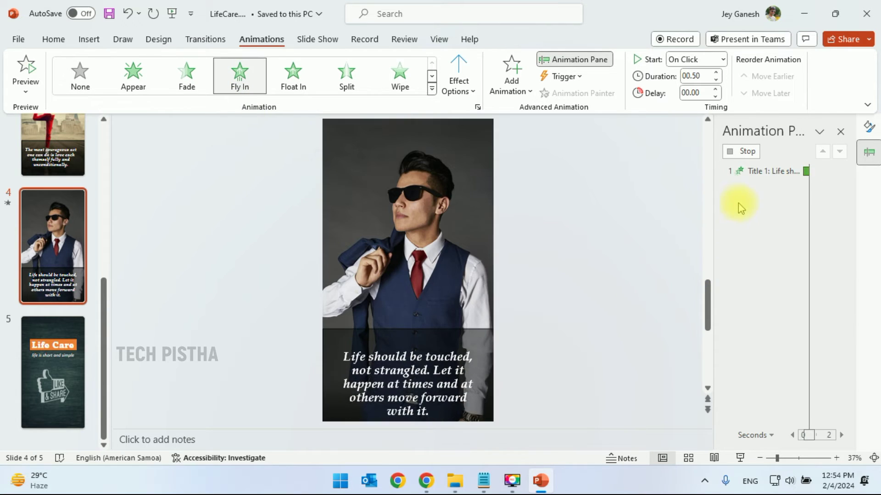
pyautogui.rightClick(758, 171)
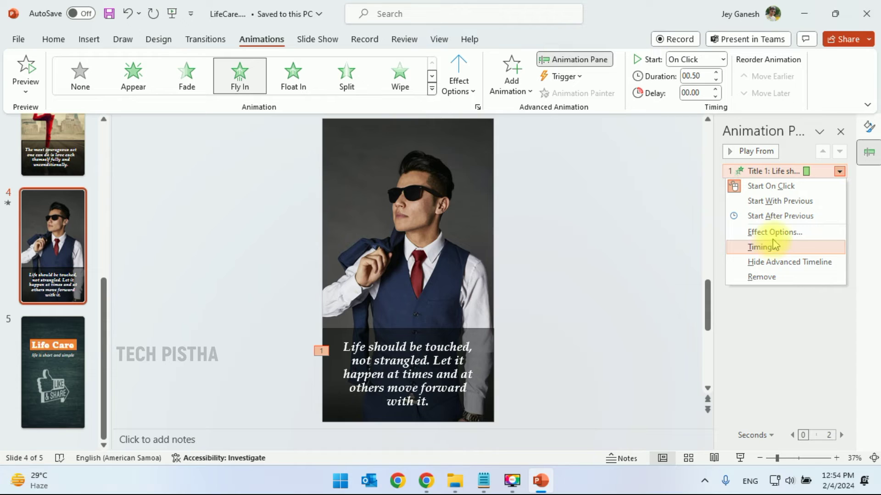
pyautogui.click(777, 232)
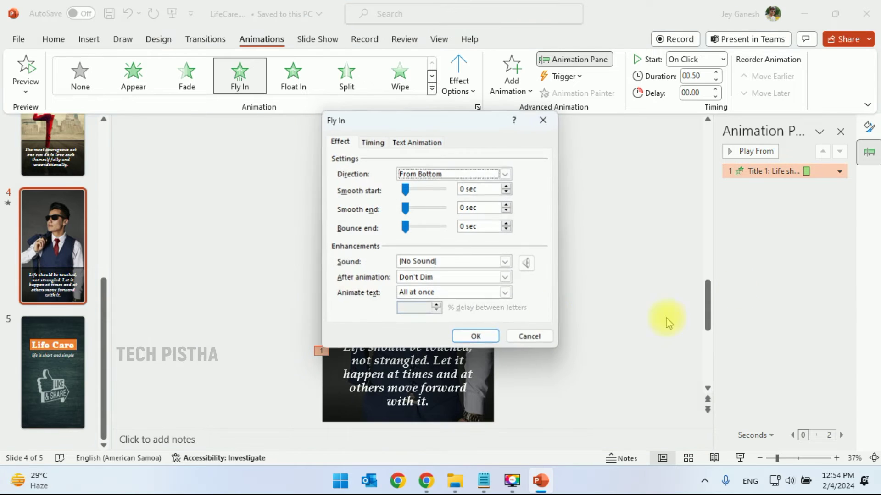
pyautogui.click(483, 293)
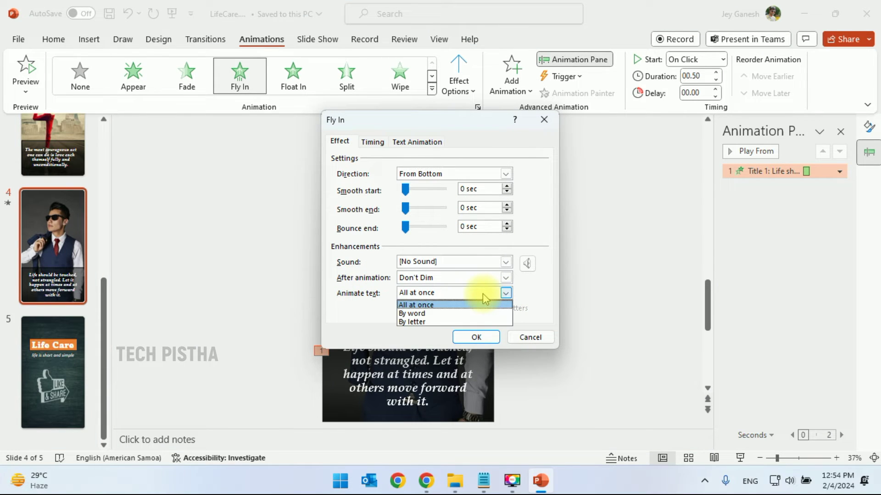
pyautogui.click(455, 322)
pyautogui.click(477, 337)
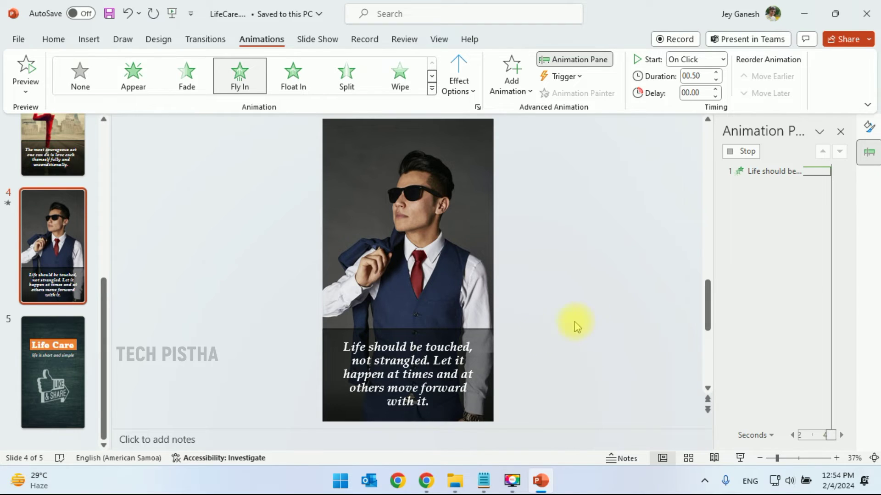
pyautogui.click(76, 385)
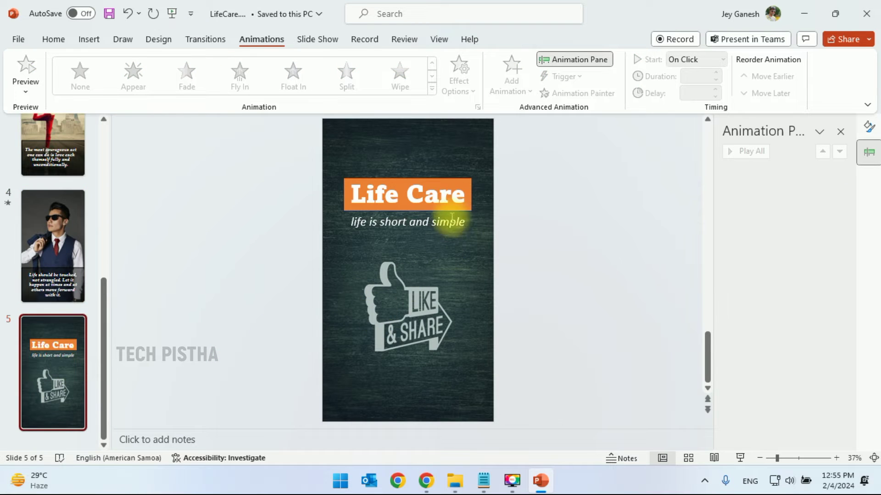
# Step: Apply Fly In to slide 5's Life Care title group and its subtitle
pyautogui.click(464, 195)
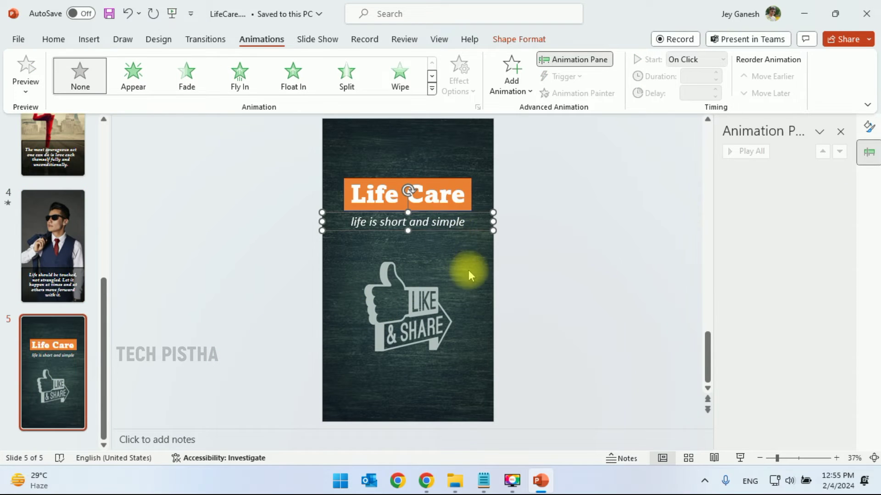
pyautogui.click(272, 156)
pyautogui.moveTo(281, 154); pyautogui.dragTo(576, 219)
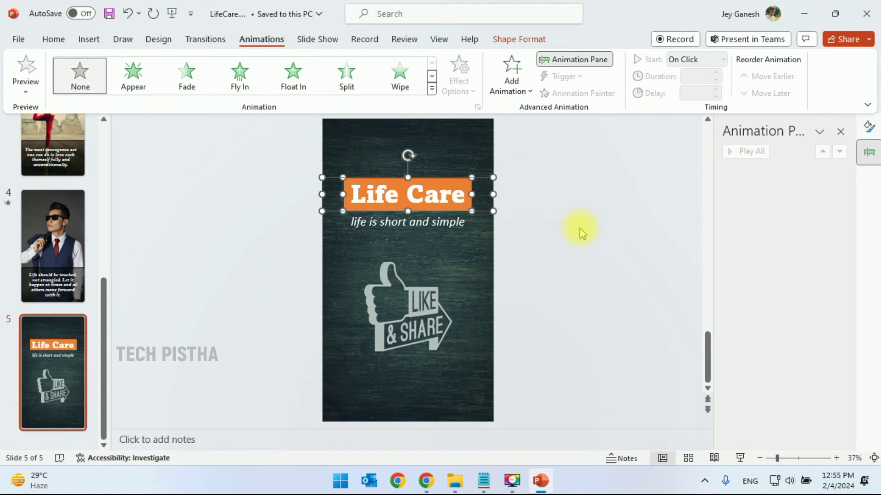
pyautogui.click(237, 76)
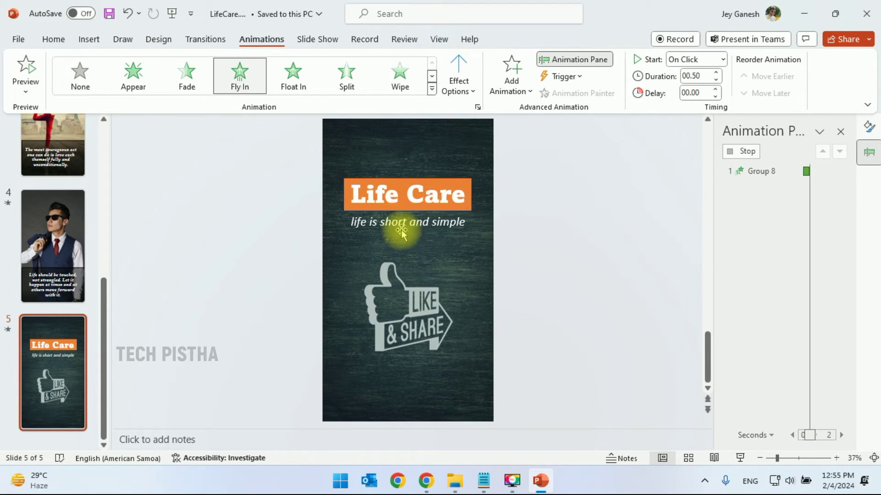
pyautogui.click(354, 228)
pyautogui.click(239, 85)
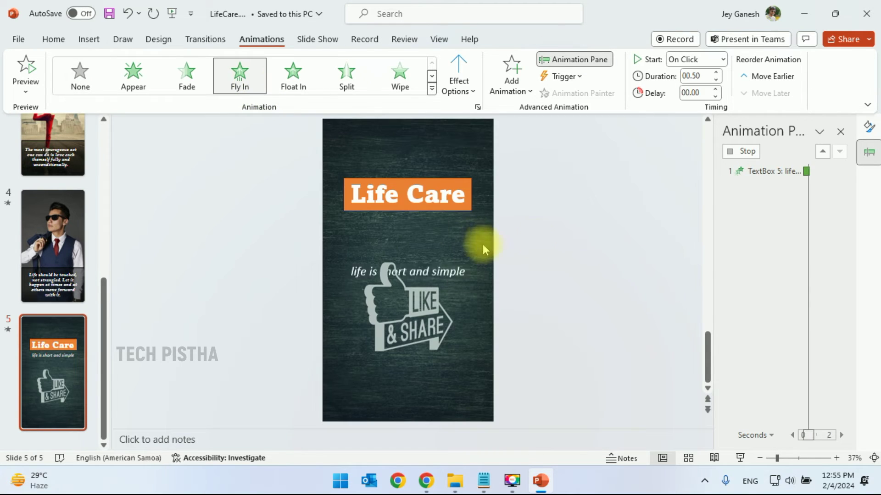
# Step: Give the Like & Share picture a Swivel entrance animation
pyautogui.click(441, 353)
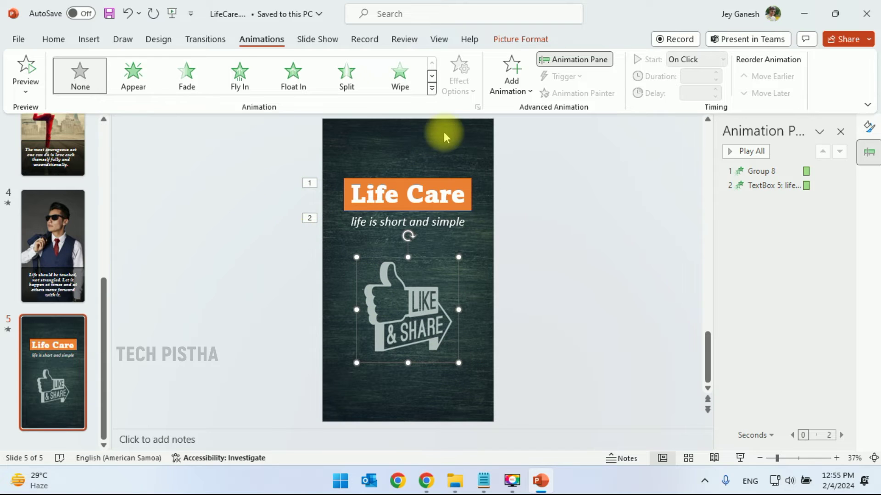
pyautogui.click(432, 88)
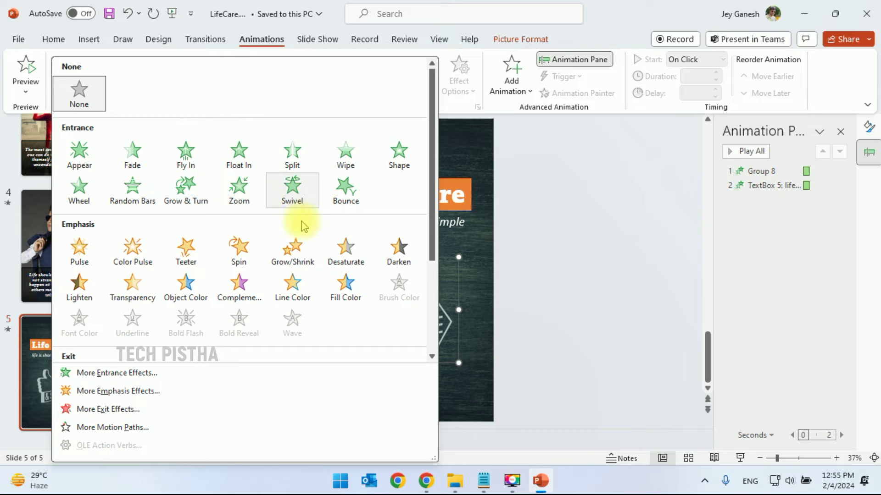
pyautogui.click(296, 198)
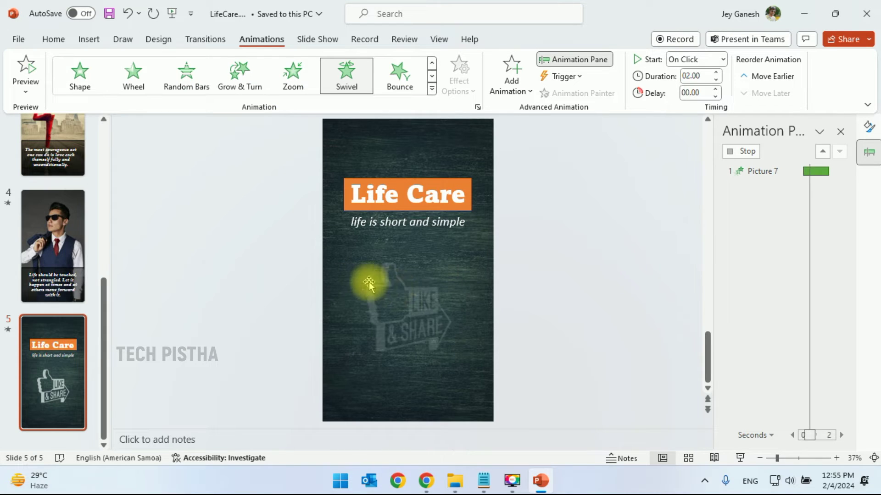